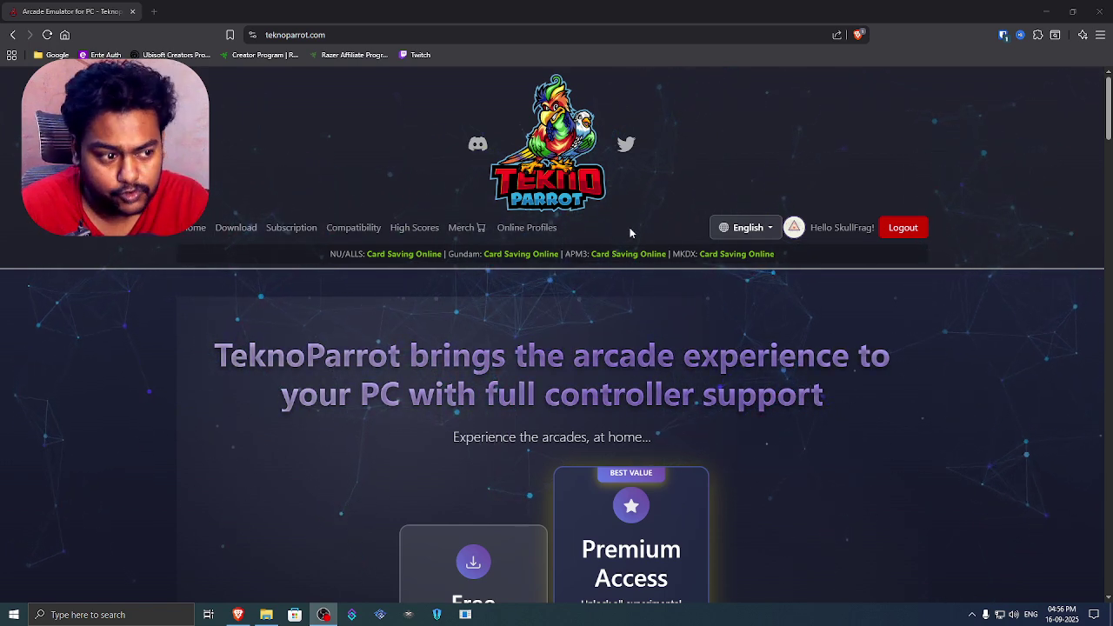
Step: Go to the free download page and download TPBootstrapper, the web installer for TeknoParrot
scroll(678, 243, down, 3)
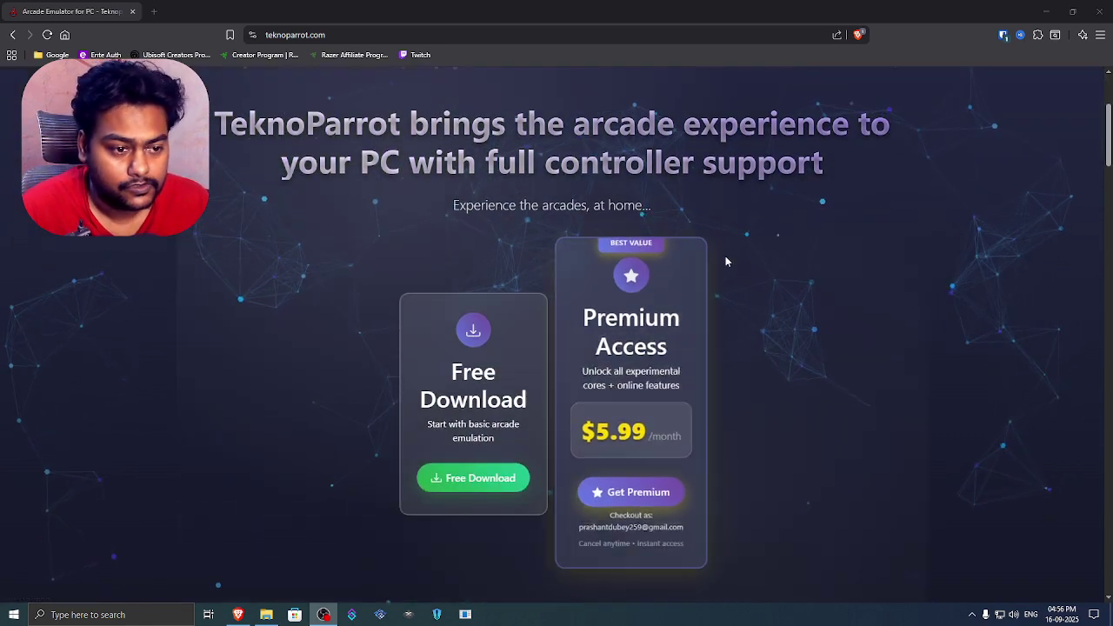
scroll(726, 261, up, 3)
scroll(906, 229, down, 5)
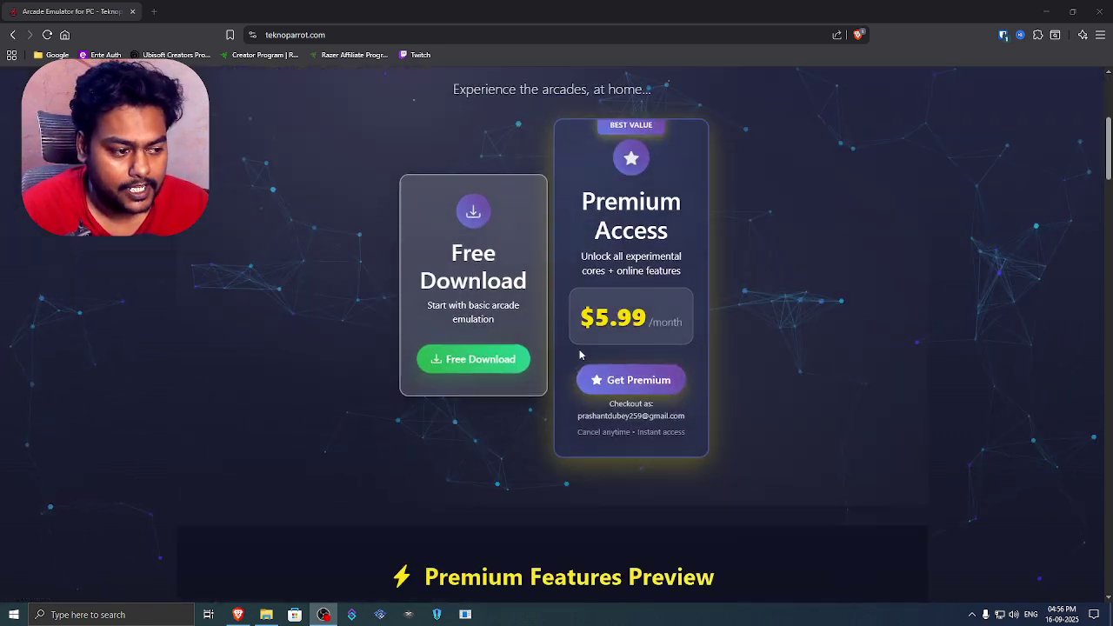
click(475, 358)
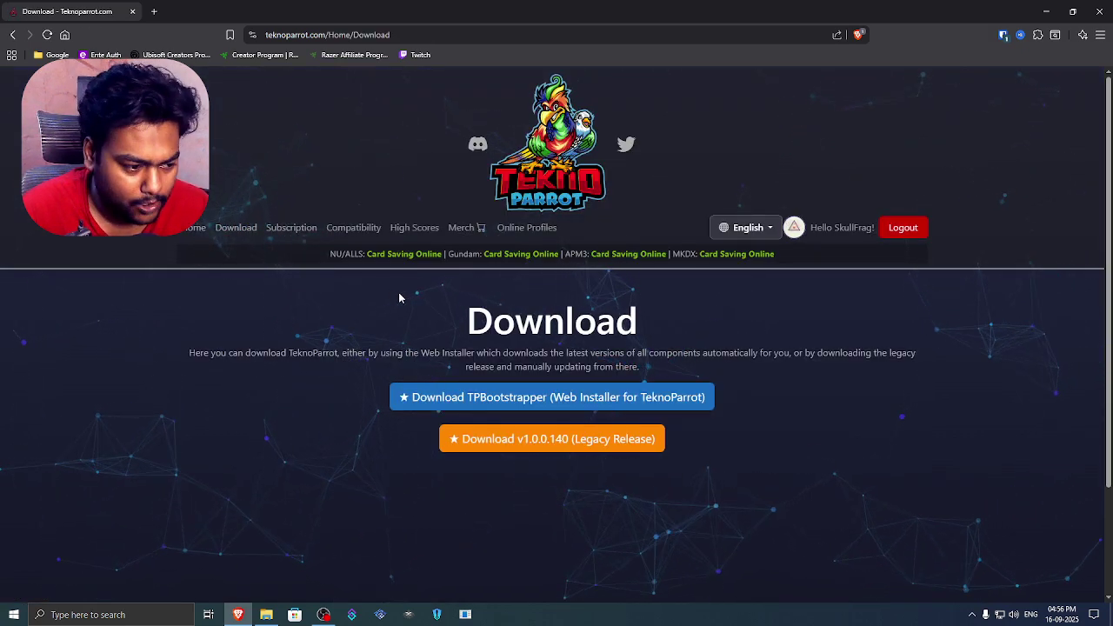
scroll(399, 298, down, 2)
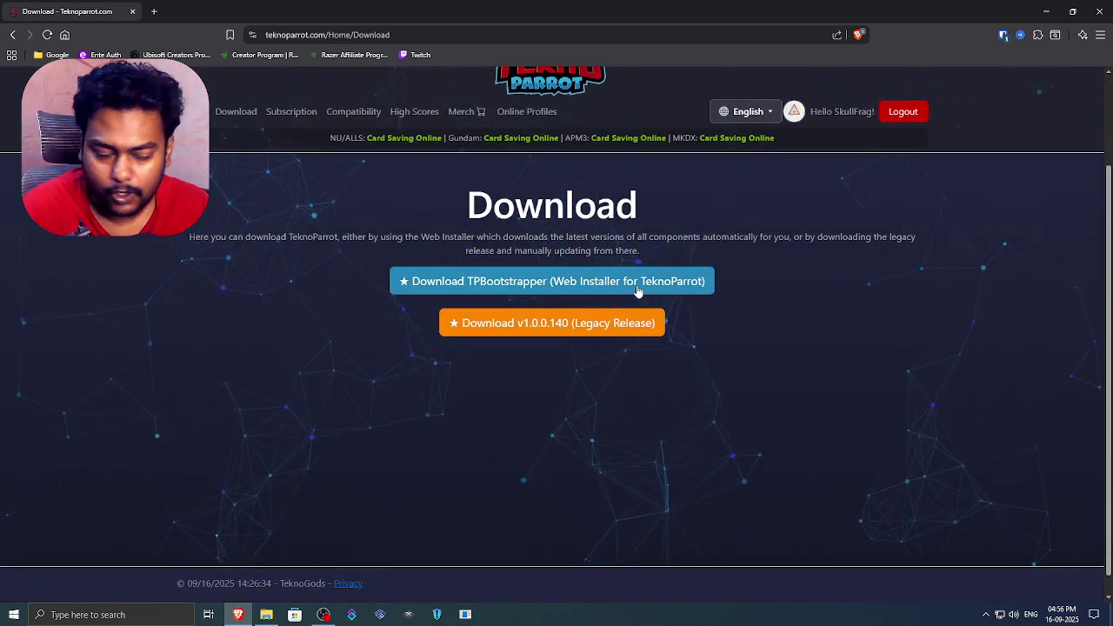
click(601, 280)
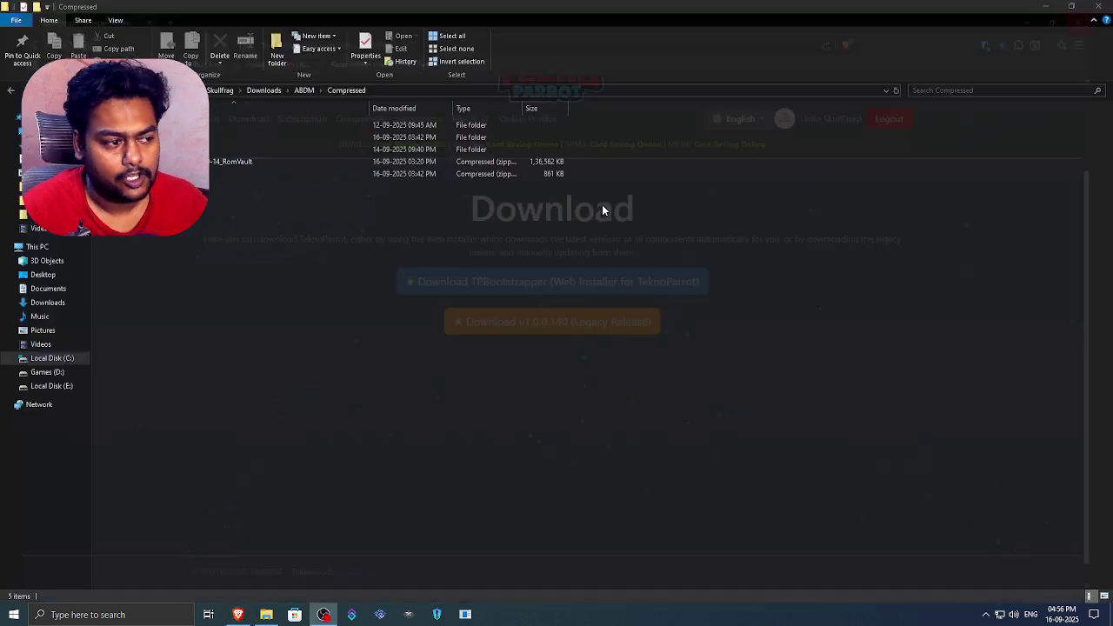
Step: Open the extracted TPBootstrapper folder and launch its application to bring up the TeknoParrot Downloader
right_click(187, 174)
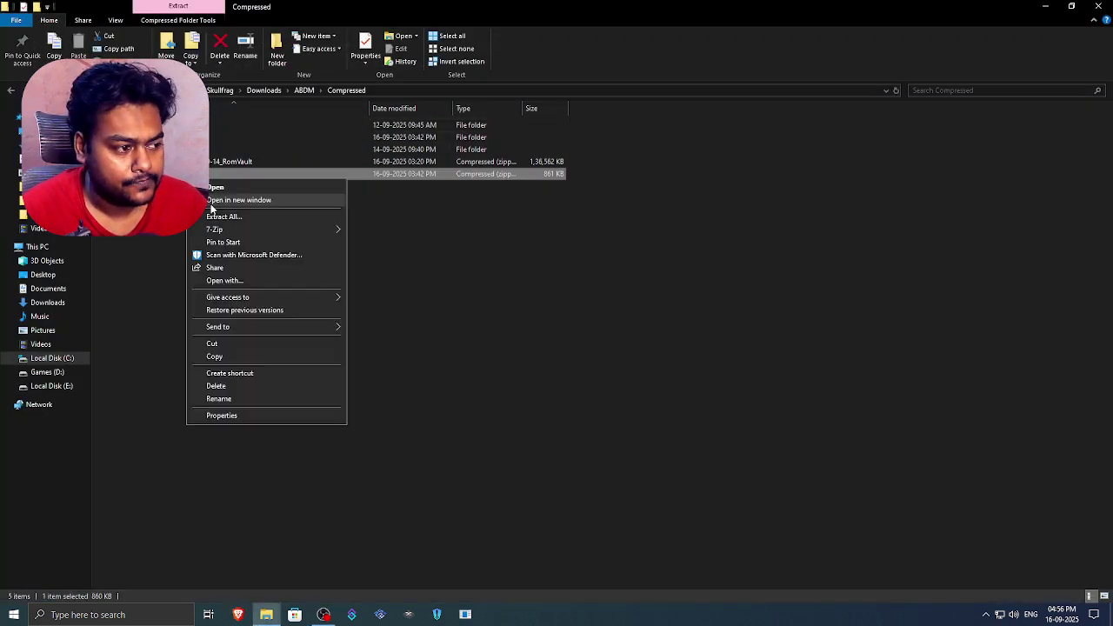
click(746, 260)
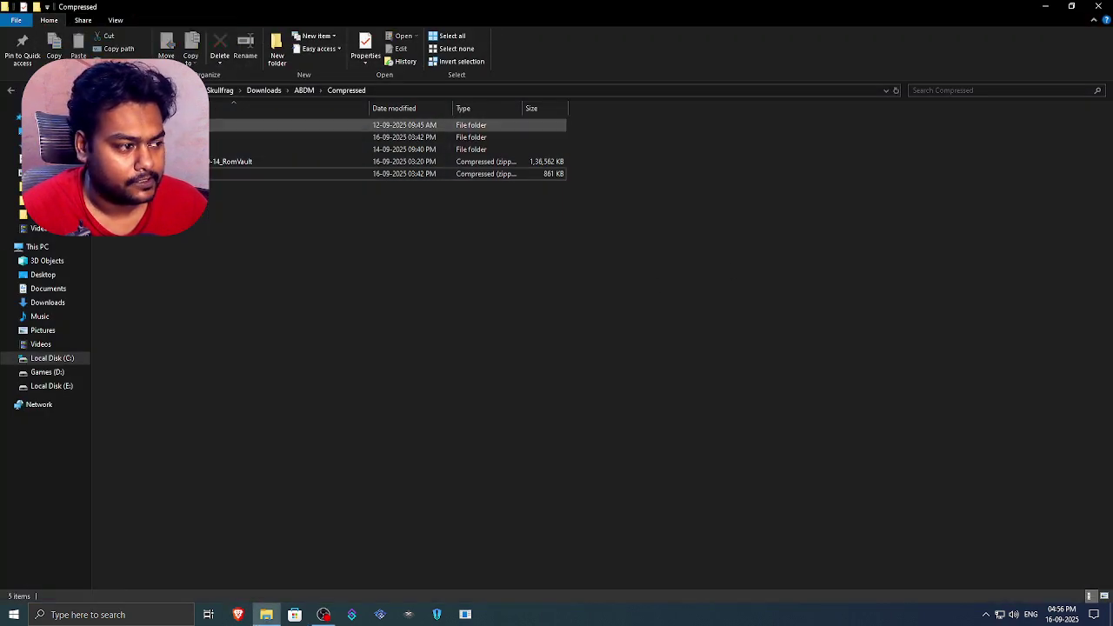
double_click(522, 138)
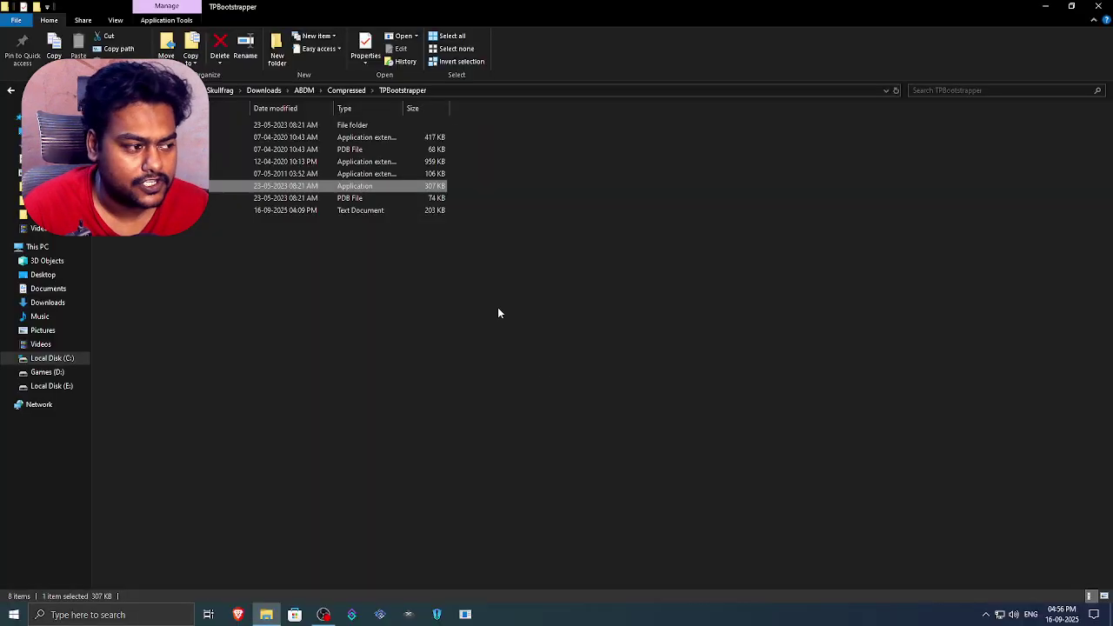
drag(286, 107, 620, 206)
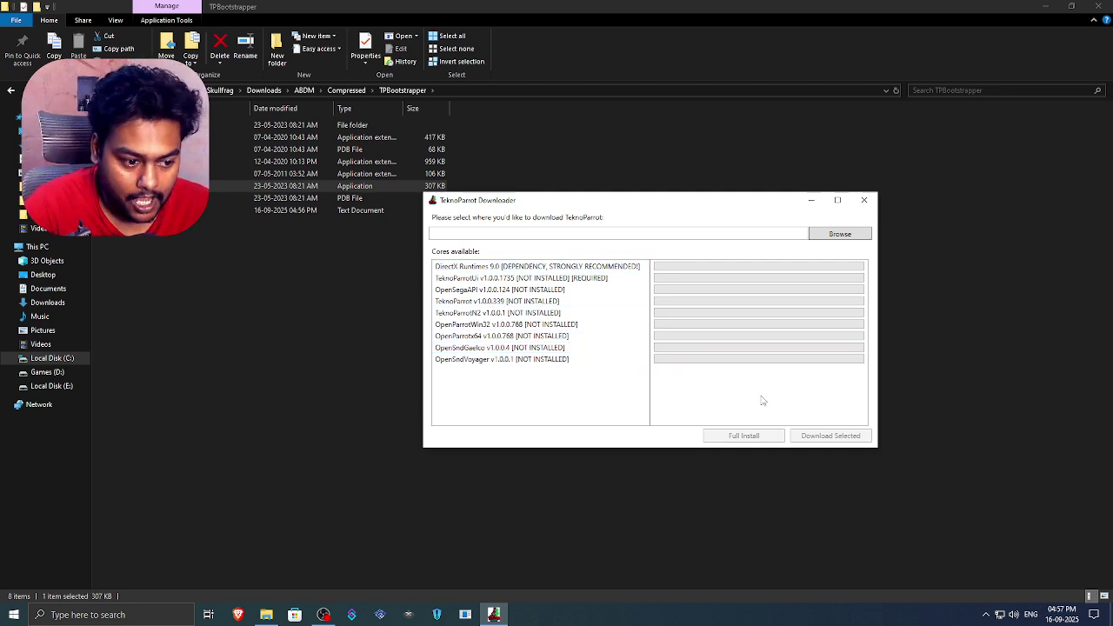
drag(615, 207, 641, 214)
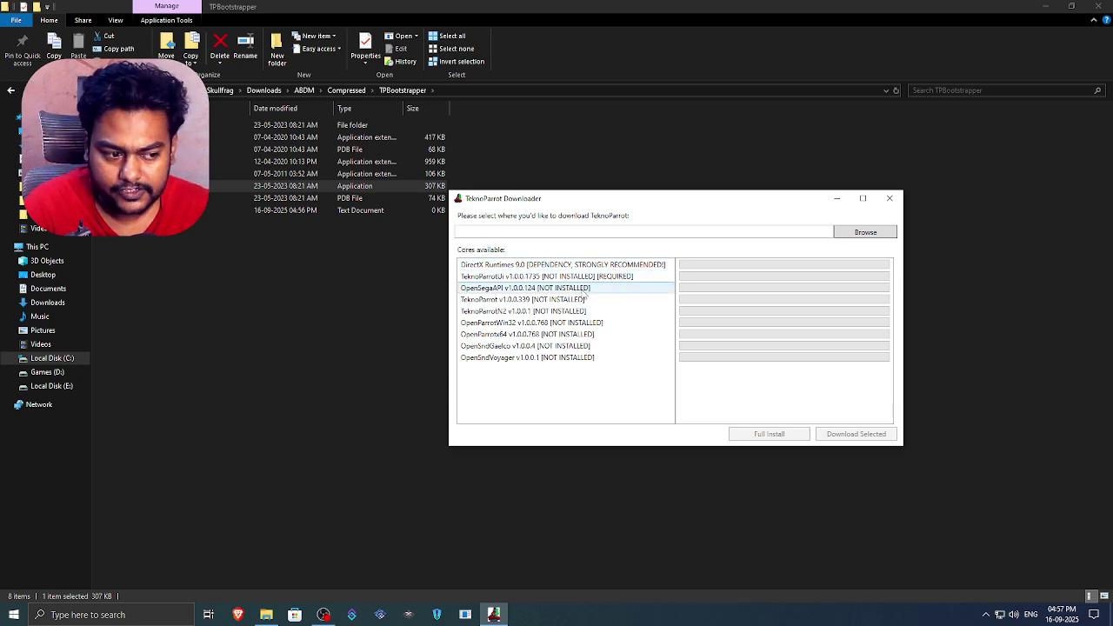
Step: Set the TeknoParrot download location to the D:\Emulation\TeknoParrot folder
click(865, 232)
drag(714, 217, 720, 186)
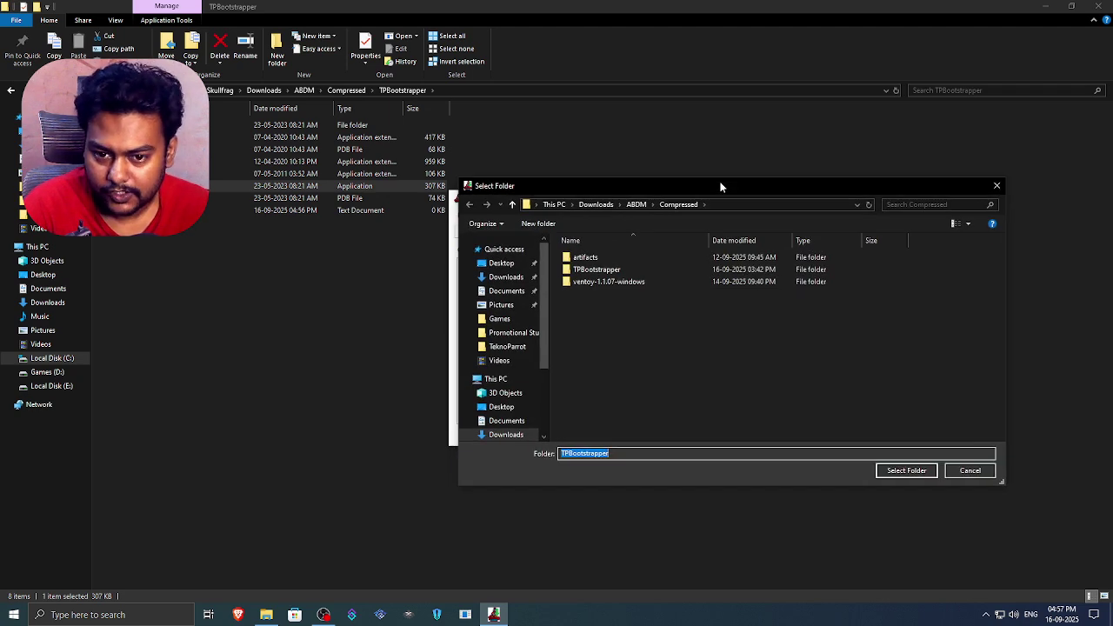
scroll(515, 331, down, 2)
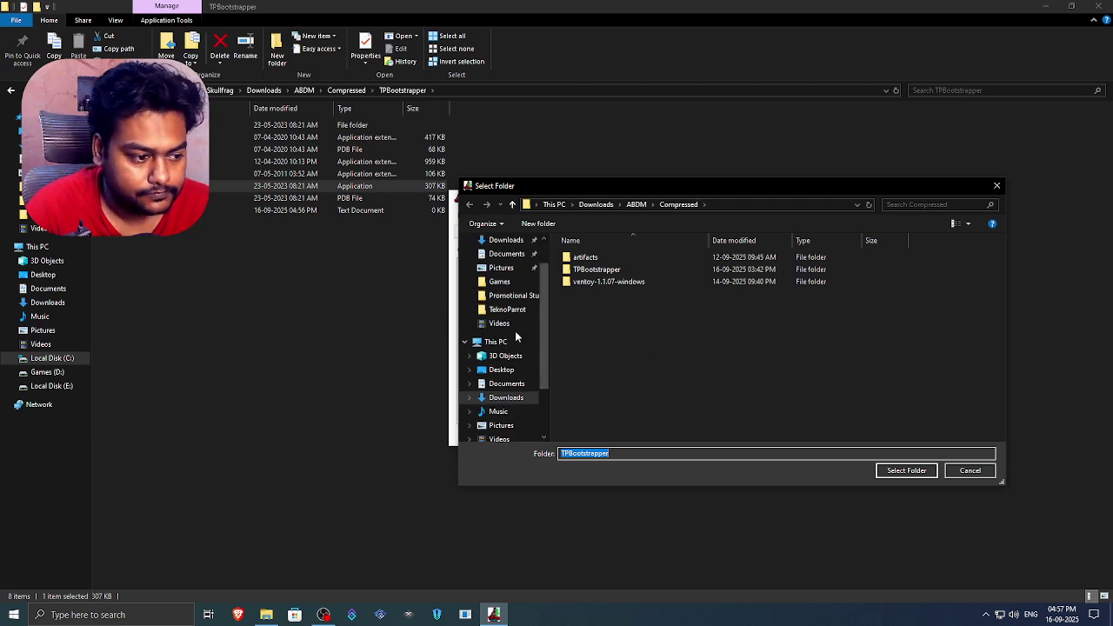
click(496, 286)
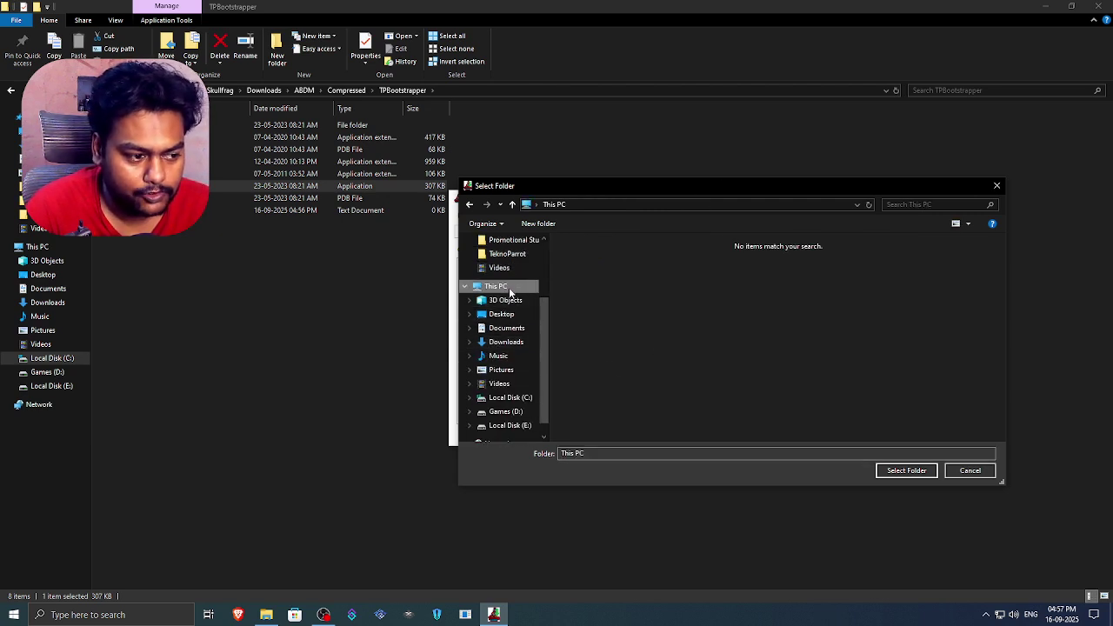
double_click(769, 391)
double_click(617, 269)
double_click(619, 269)
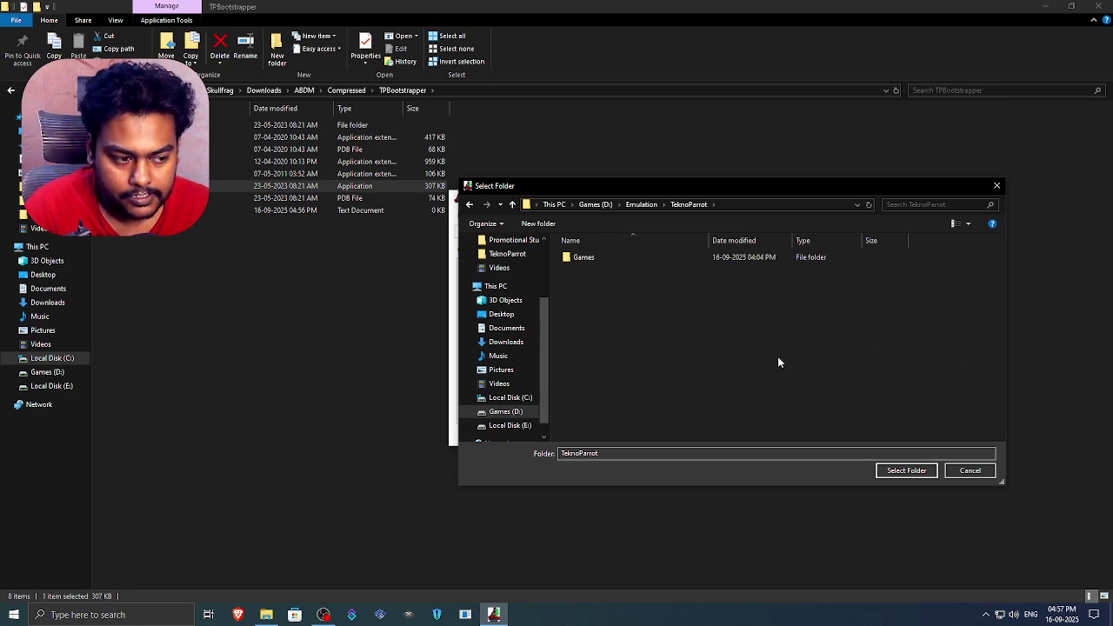
double_click(594, 258)
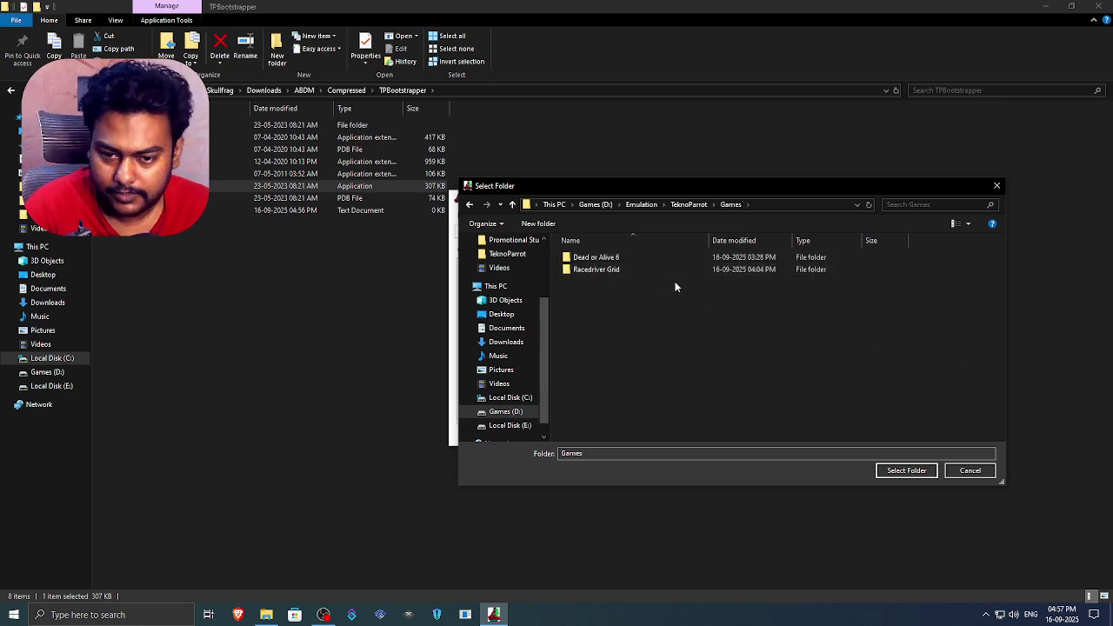
key(alt+Left)
click(688, 205)
click(907, 470)
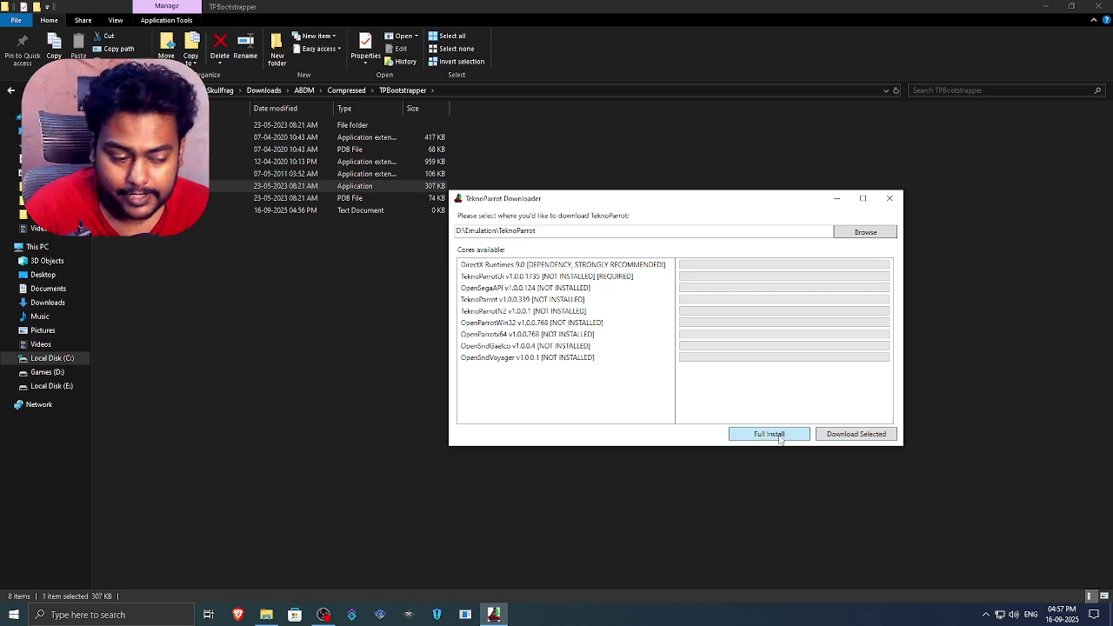
Step: Run the full install of all available cores and acknowledge the completion and first-run messages
click(769, 434)
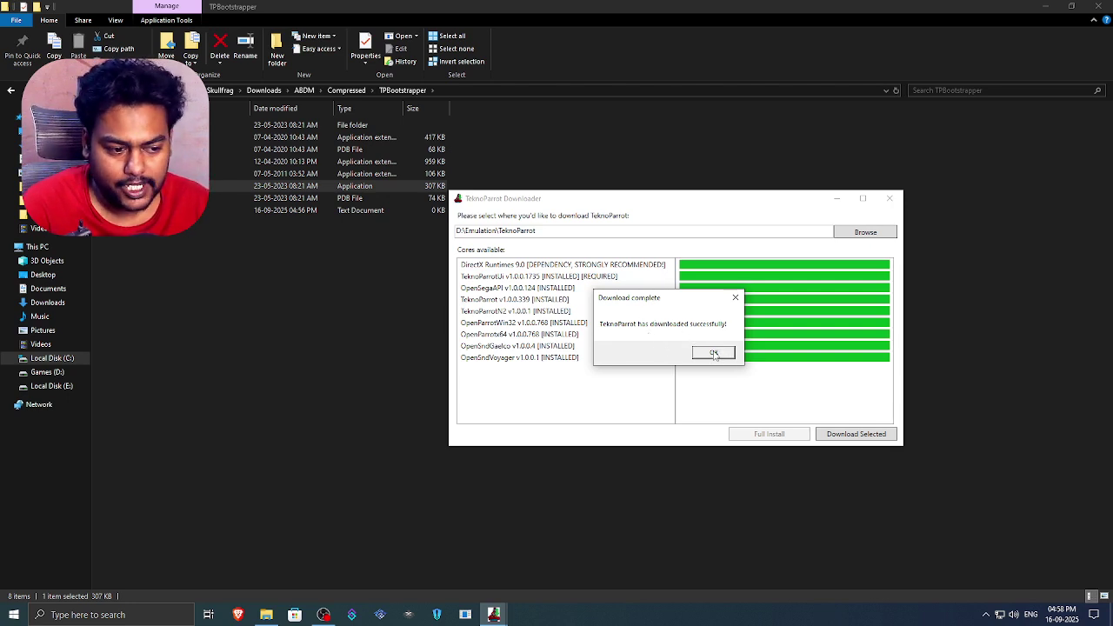
click(713, 353)
click(713, 353)
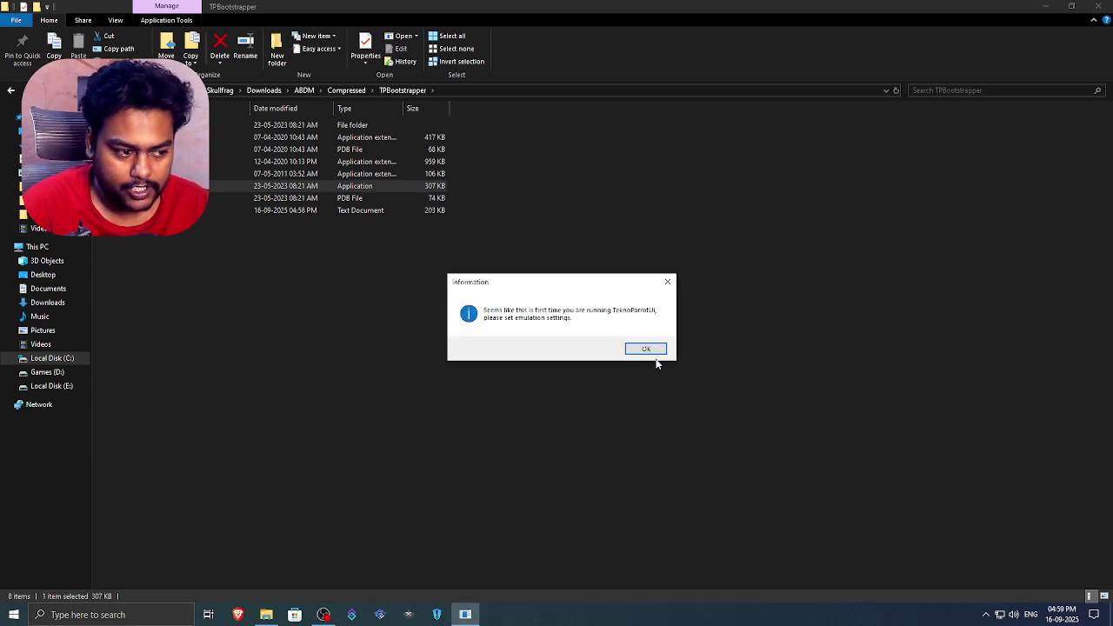
click(650, 350)
click(649, 351)
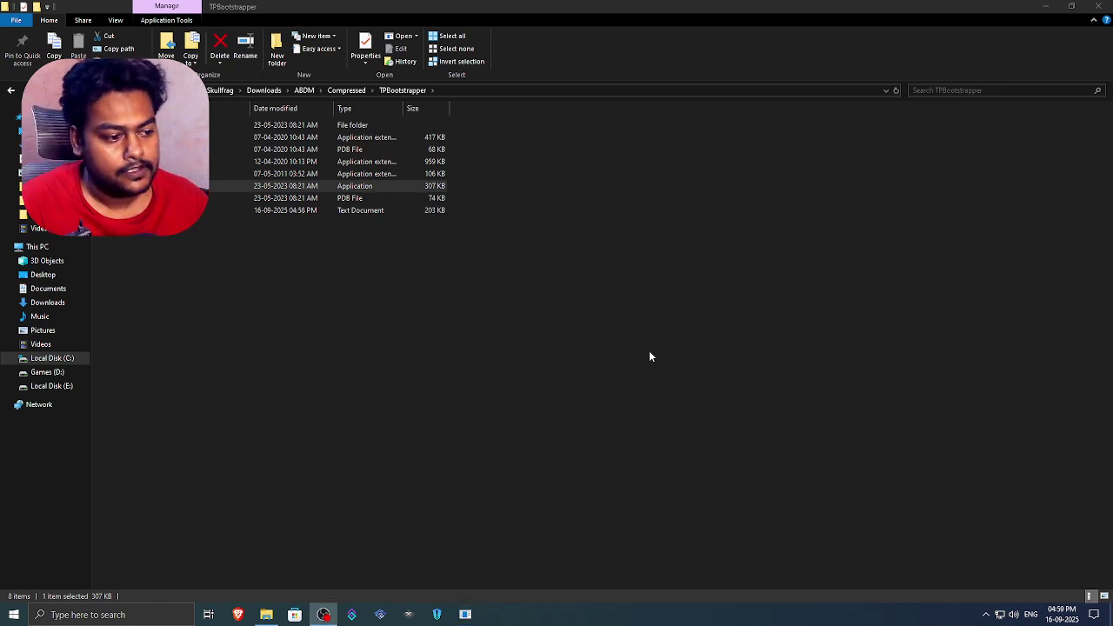
Step: Switch the system audio output to Speakers (Razer Kraken V3)
click(1013, 614)
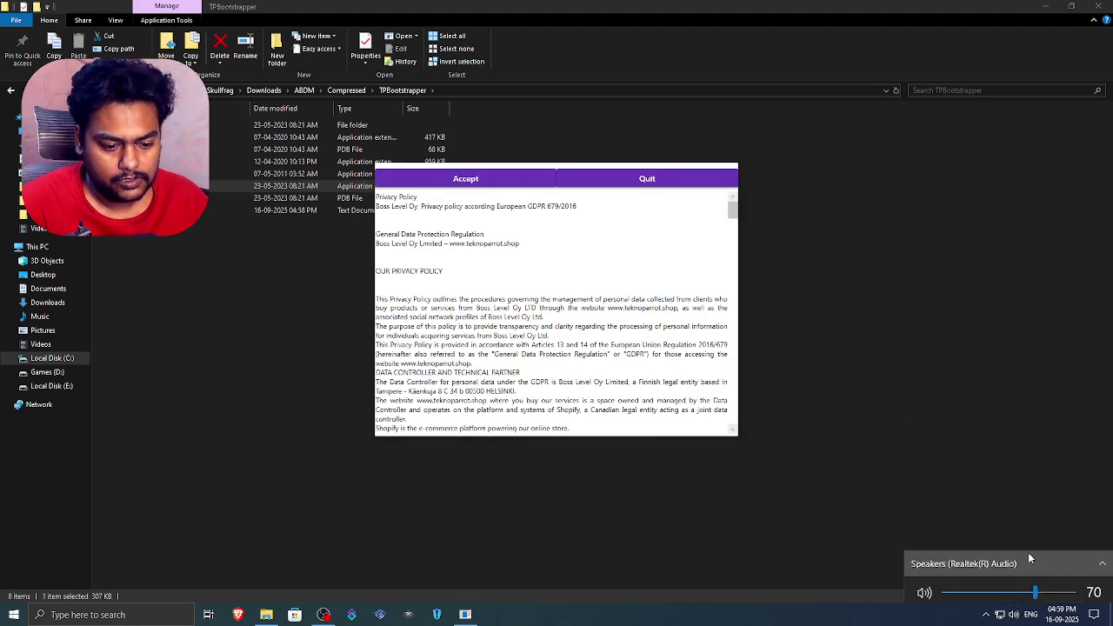
click(1021, 558)
click(973, 516)
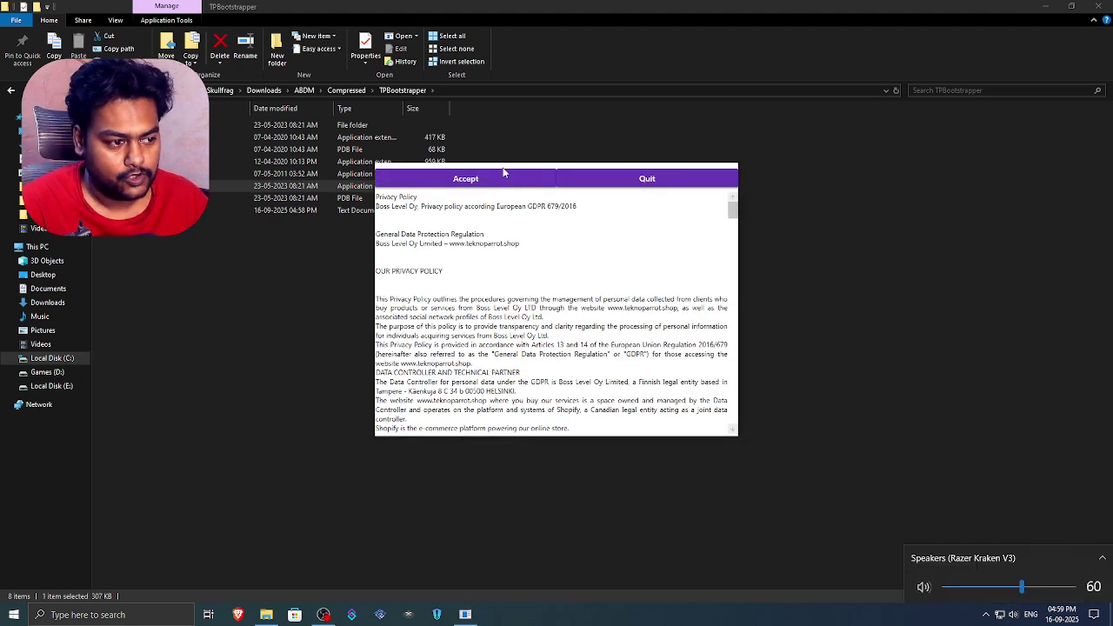
Step: Read through and accept the privacy policy, and decline adding a game at this point
scroll(713, 228, down, 10)
scroll(687, 278, up, 10)
scroll(650, 346, down, 15)
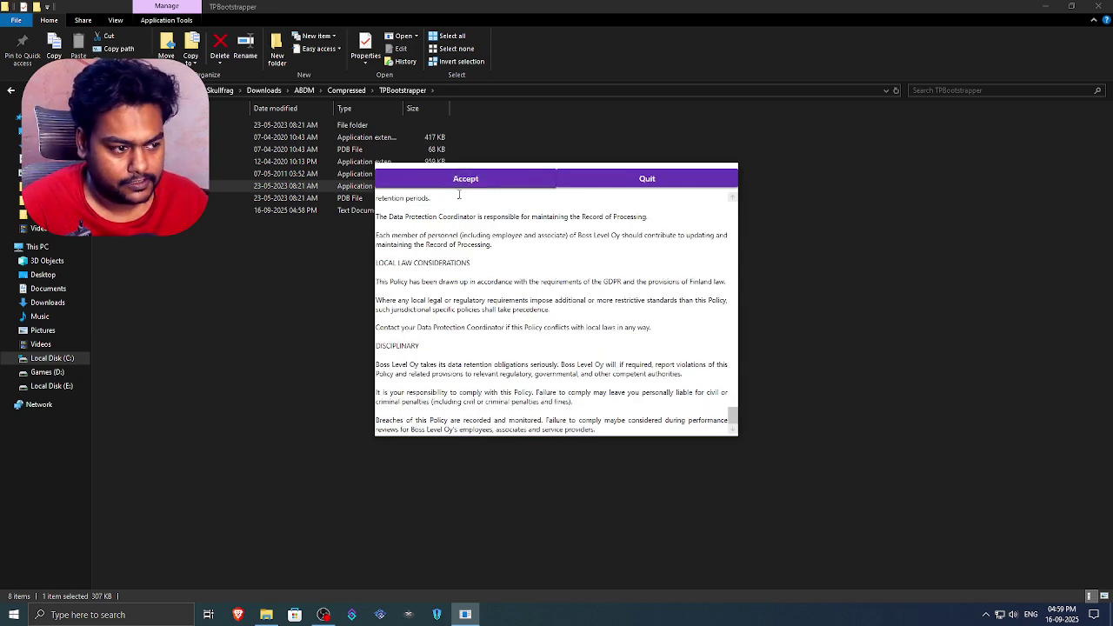
click(461, 183)
scroll(473, 198, down, 5)
click(465, 179)
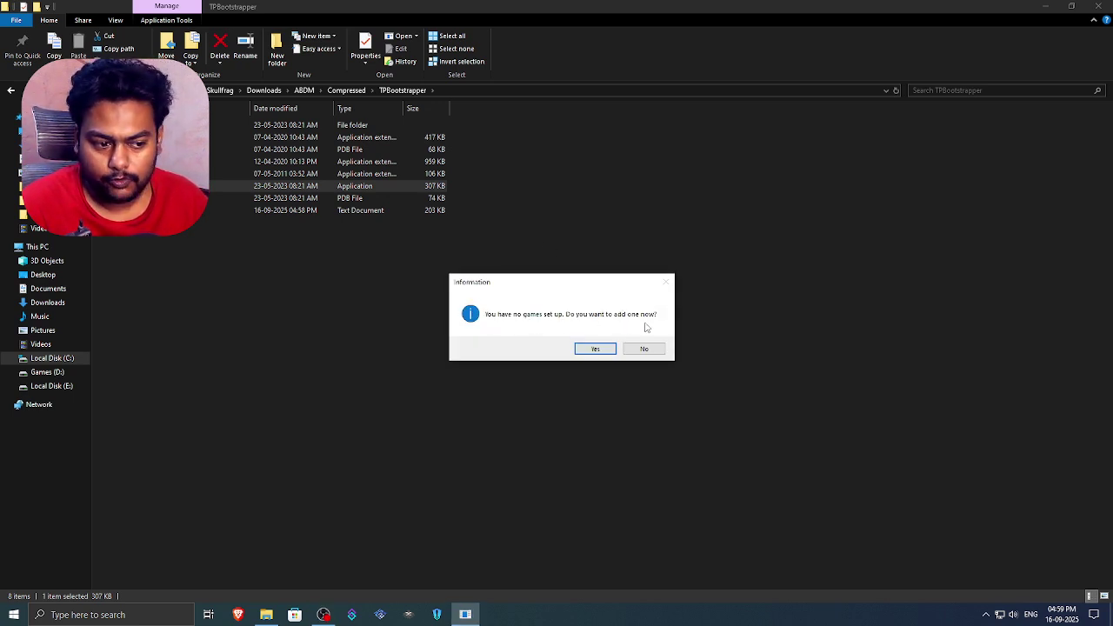
click(644, 348)
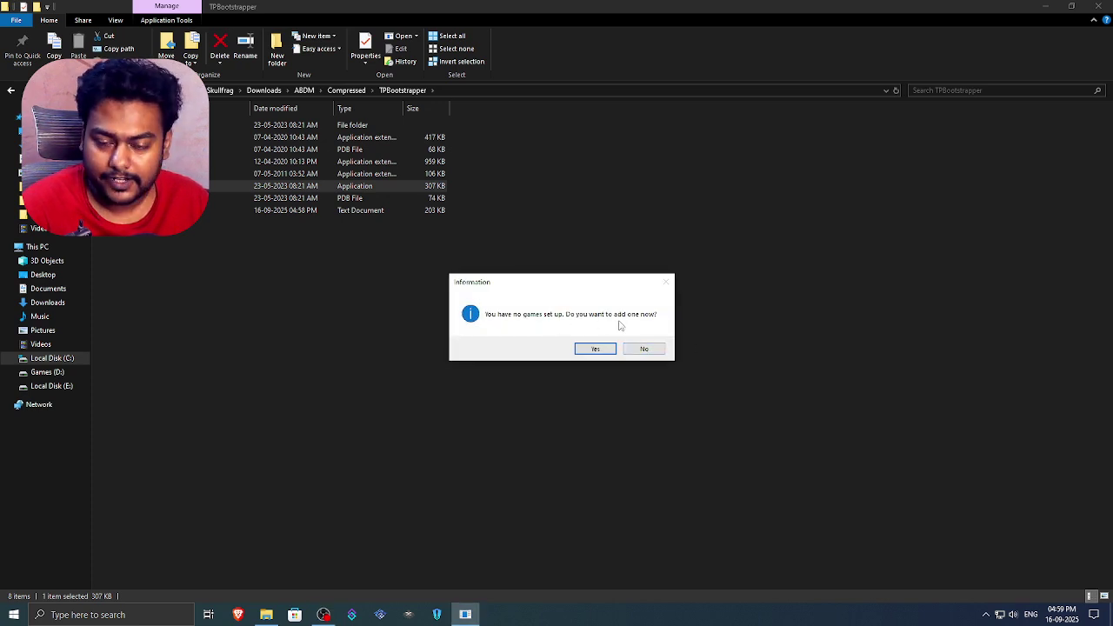
click(644, 349)
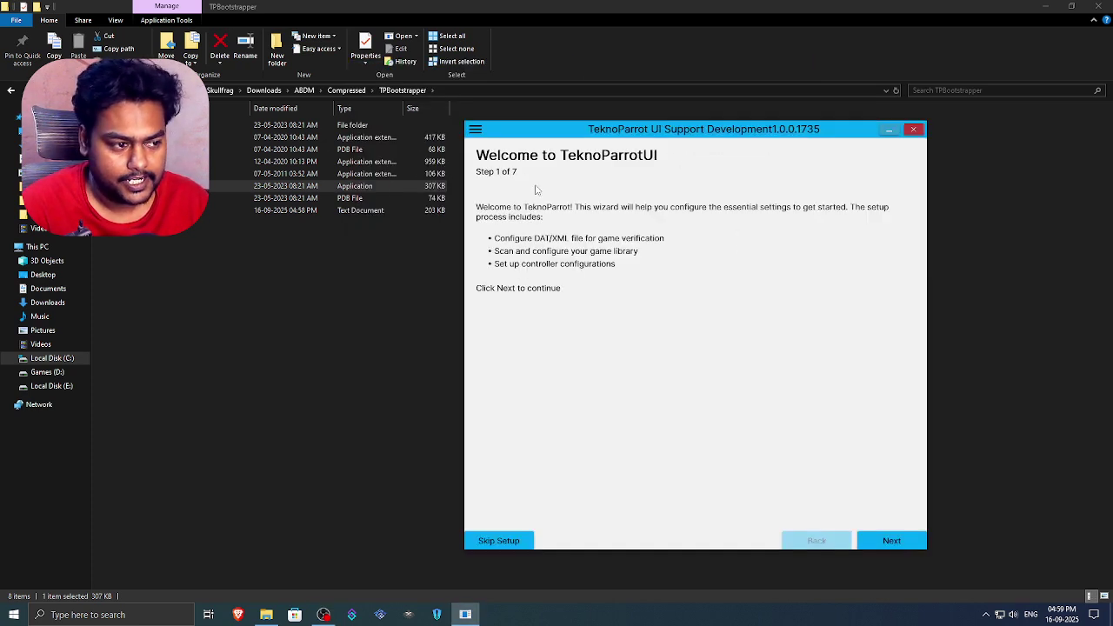
Step: Check TeknoParrot UI for updates and open the list of available component updates
click(475, 129)
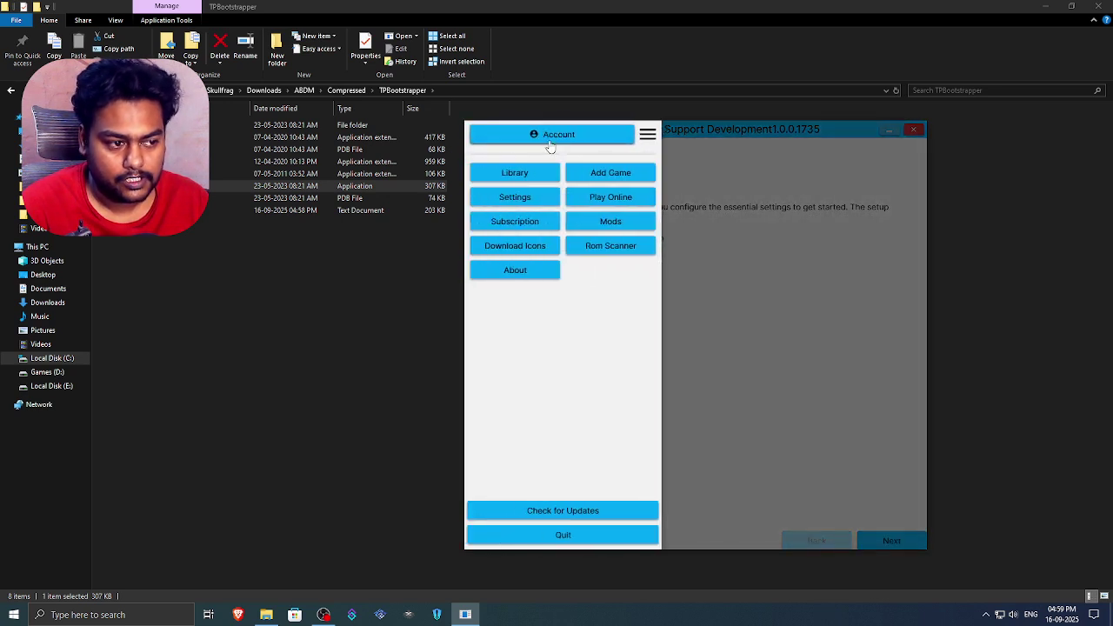
click(600, 510)
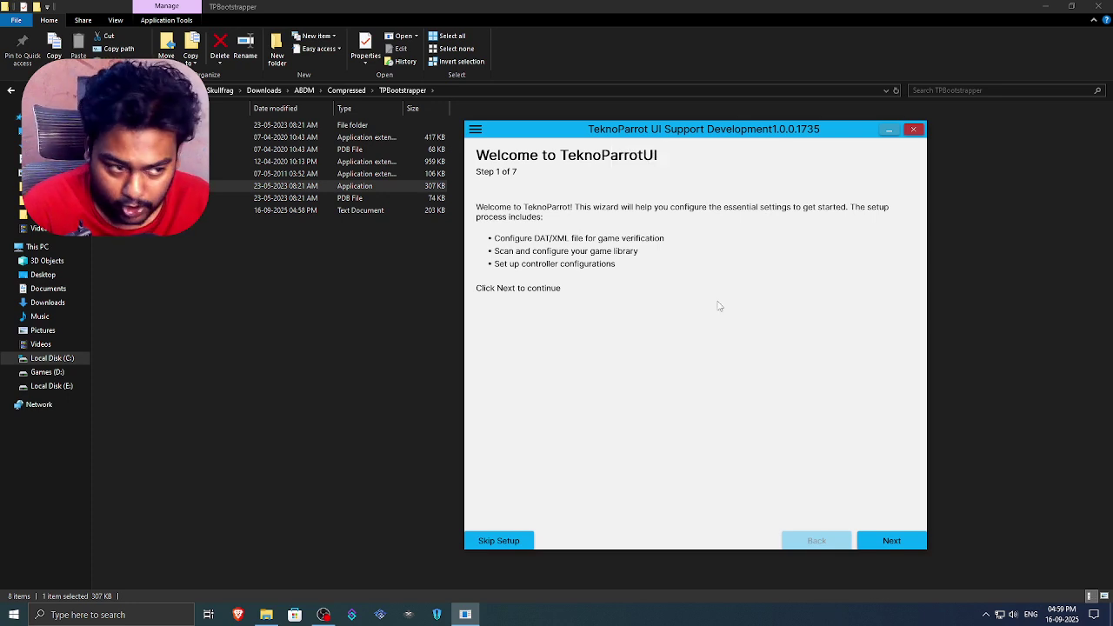
click(475, 131)
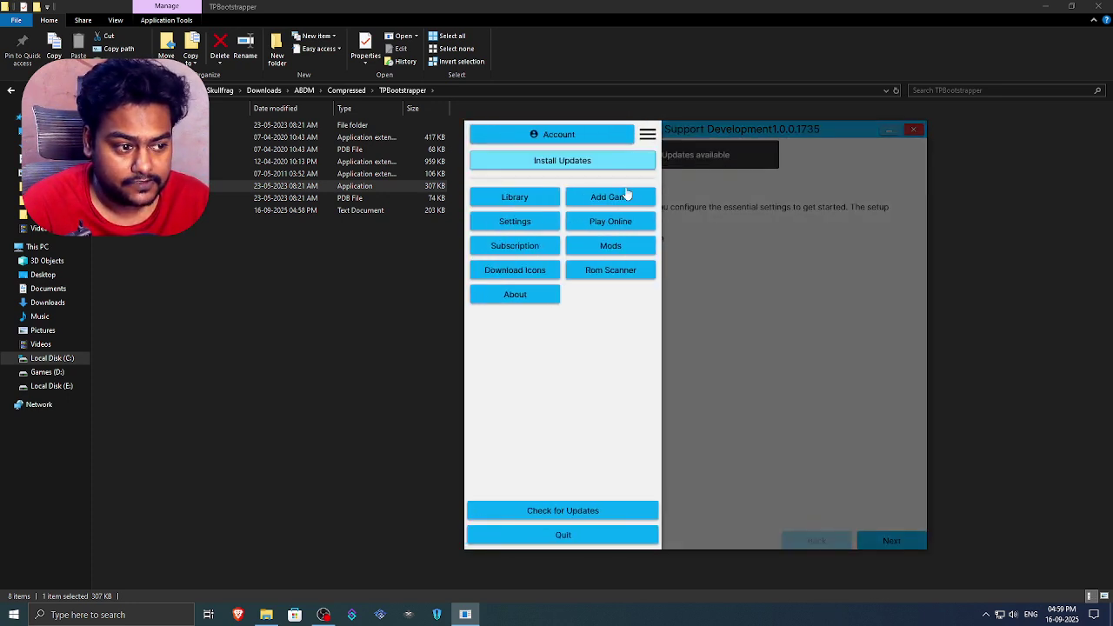
click(562, 161)
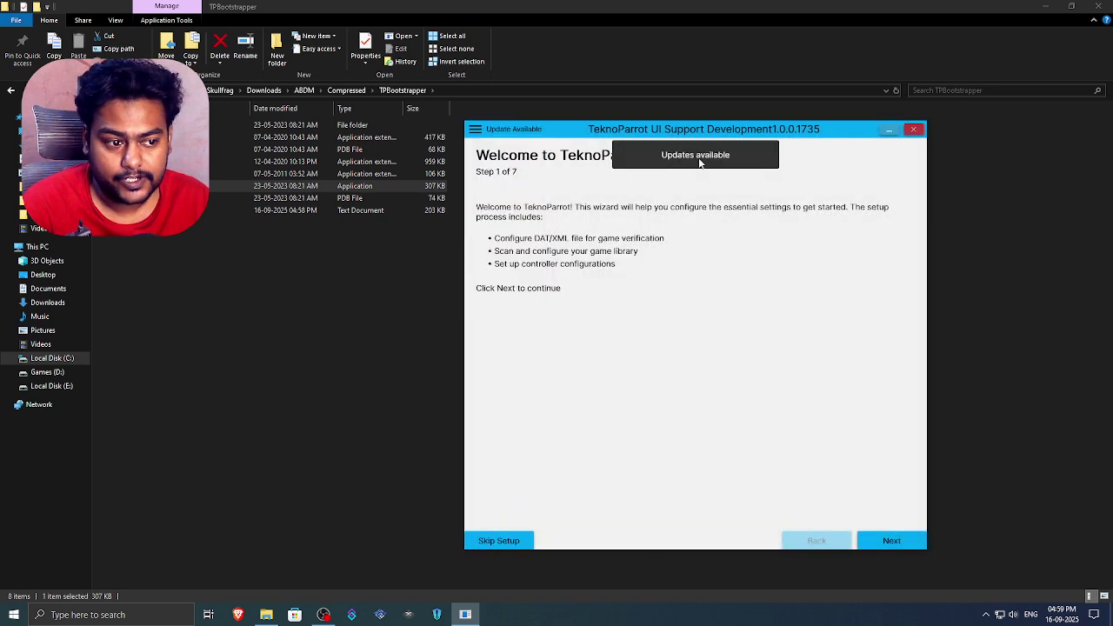
click(475, 130)
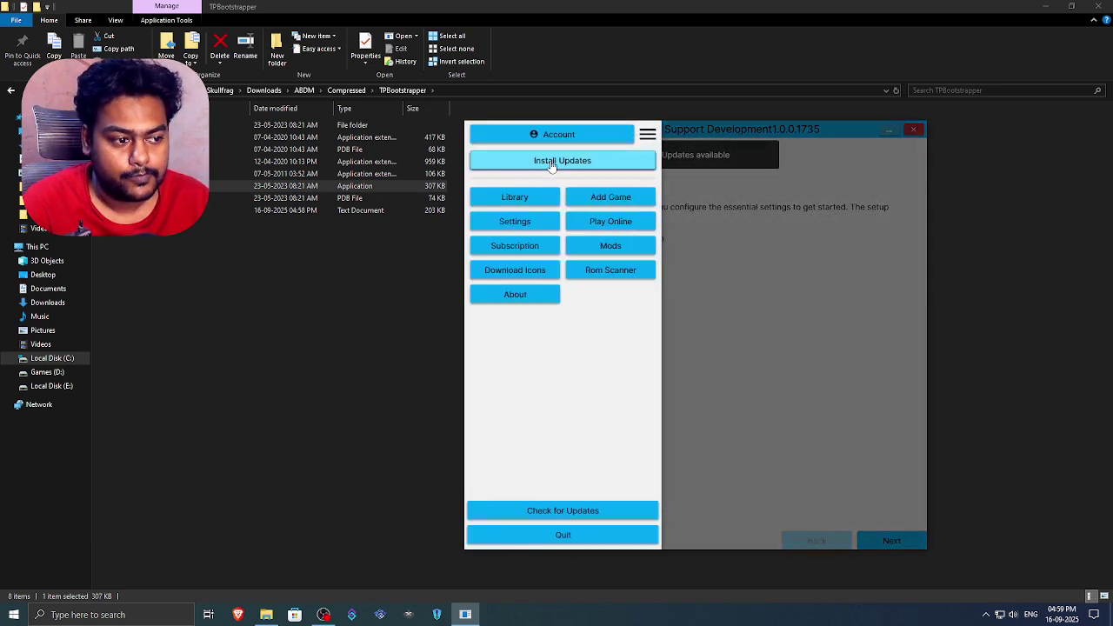
click(562, 159)
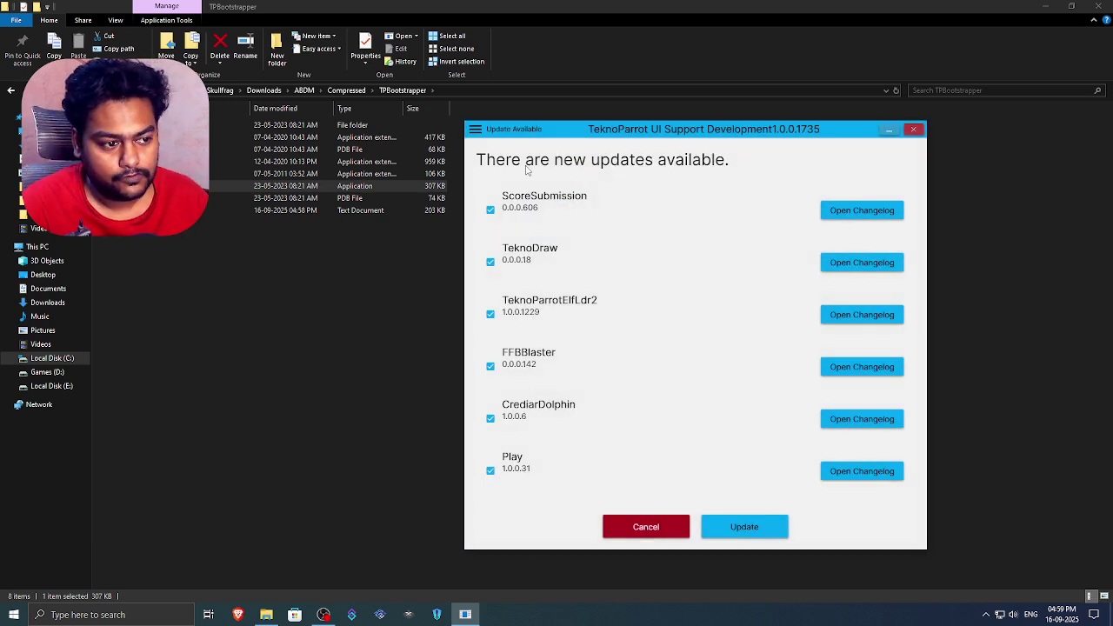
click(475, 131)
click(562, 160)
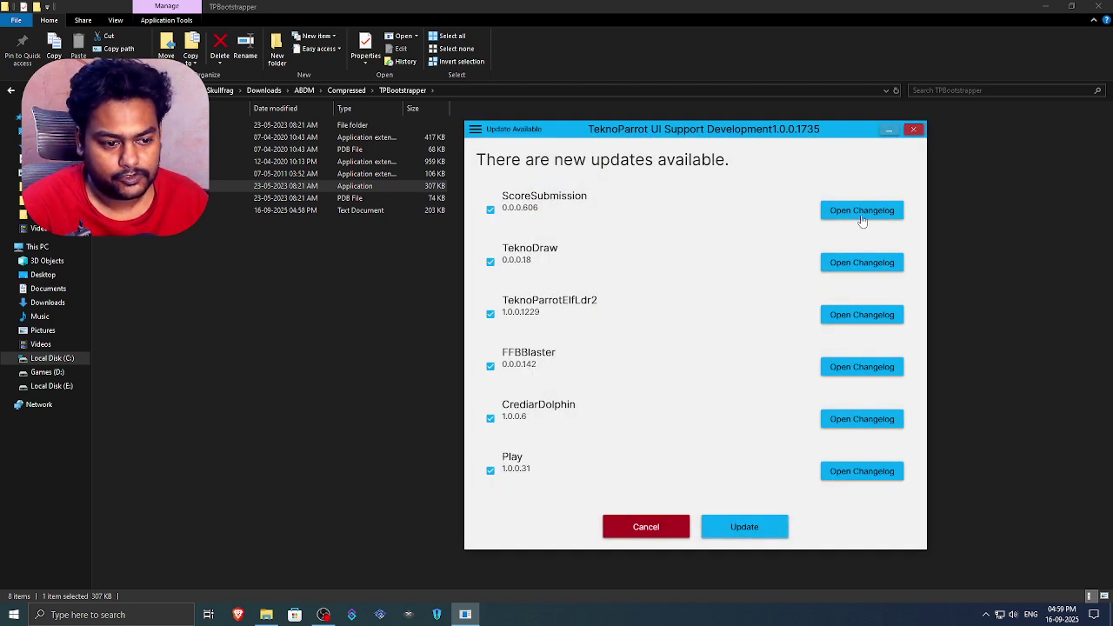
Step: Install all listed updates: ScoreSubmission, TeknoDraw, TeknoParrotElfLdr2, FFBBlaster, CrediarDolphin and Play
click(745, 527)
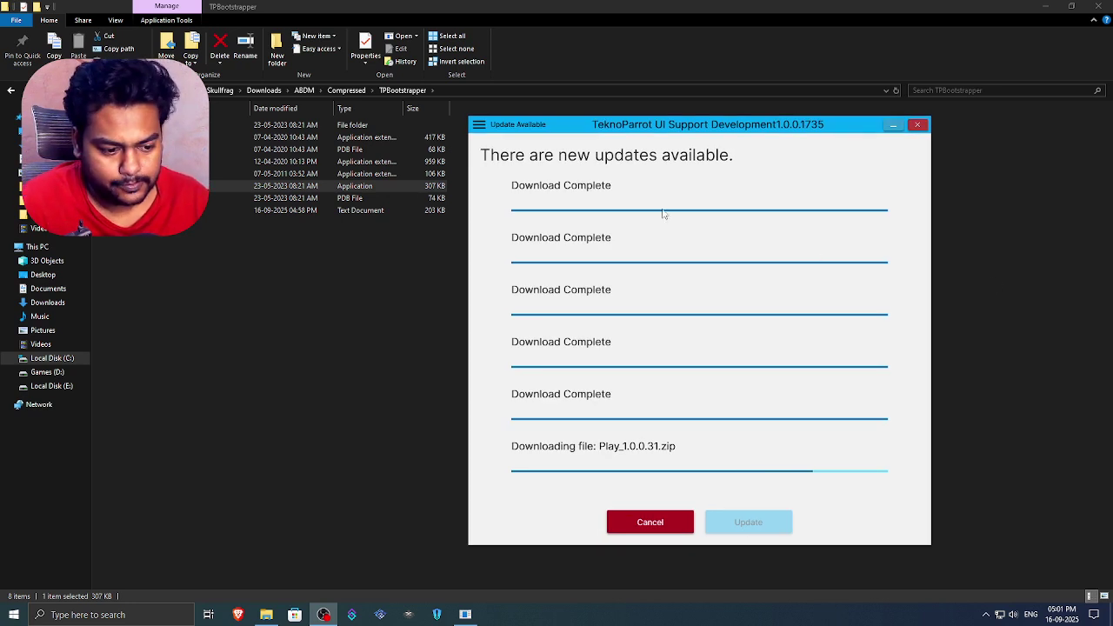
drag(698, 132, 701, 131)
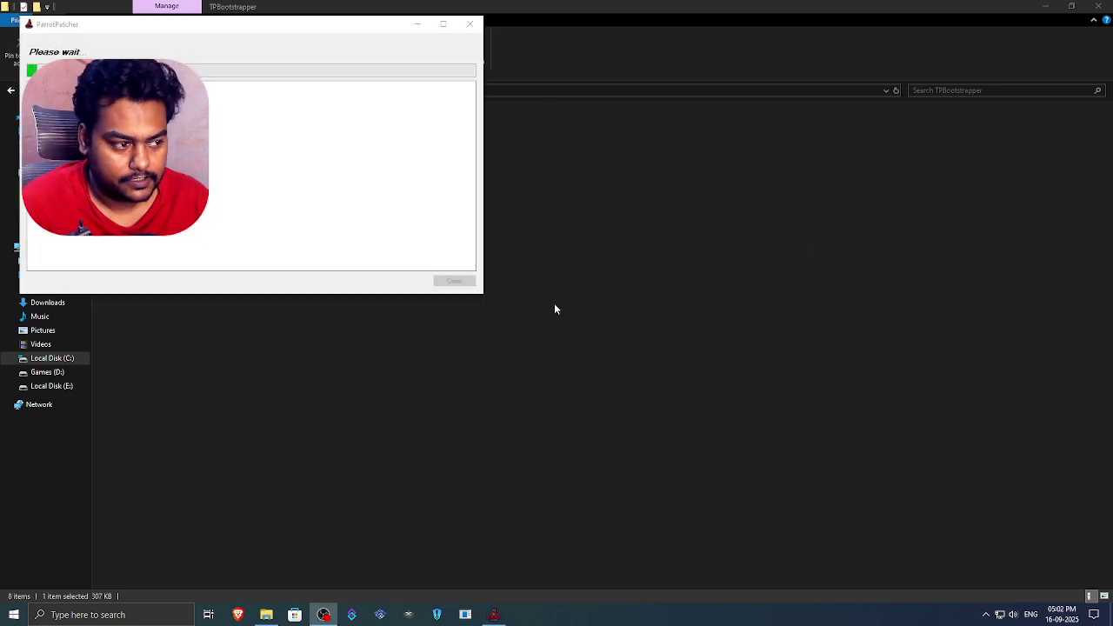
drag(206, 36, 641, 144)
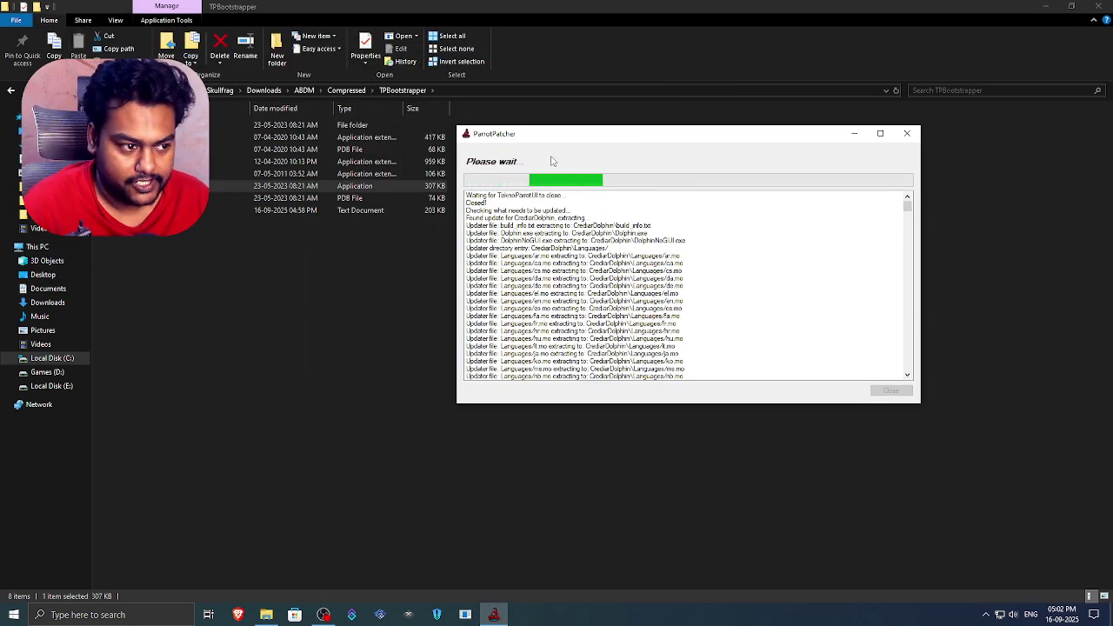
Step: Look through the patcher's log while the updates are extracted, and decline adding a game after the restart
scroll(695, 260, down, 7)
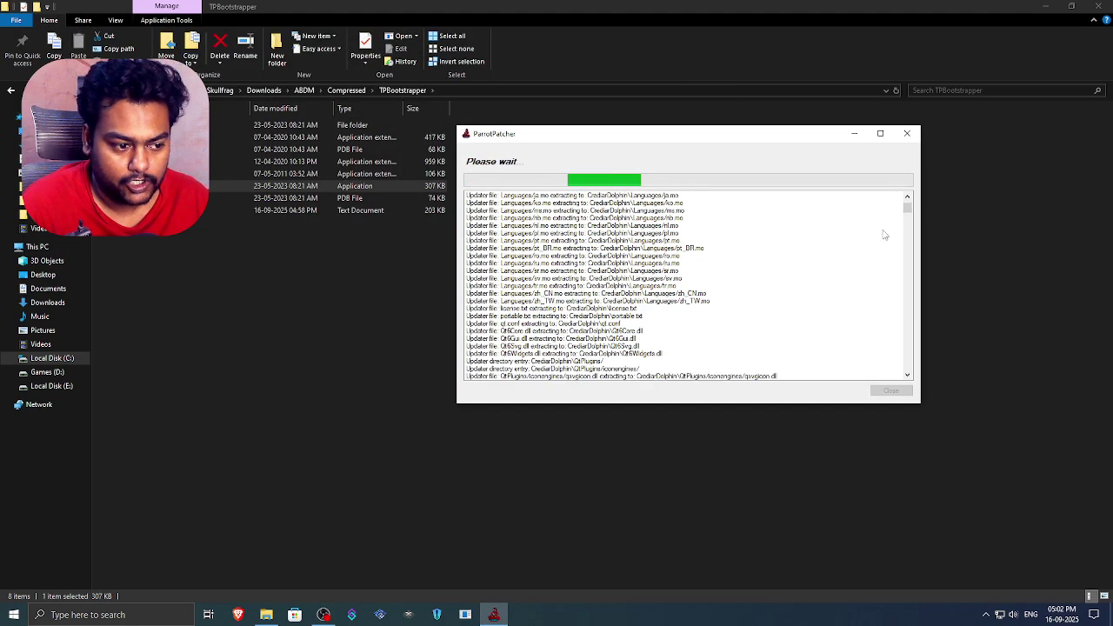
drag(908, 211, 912, 328)
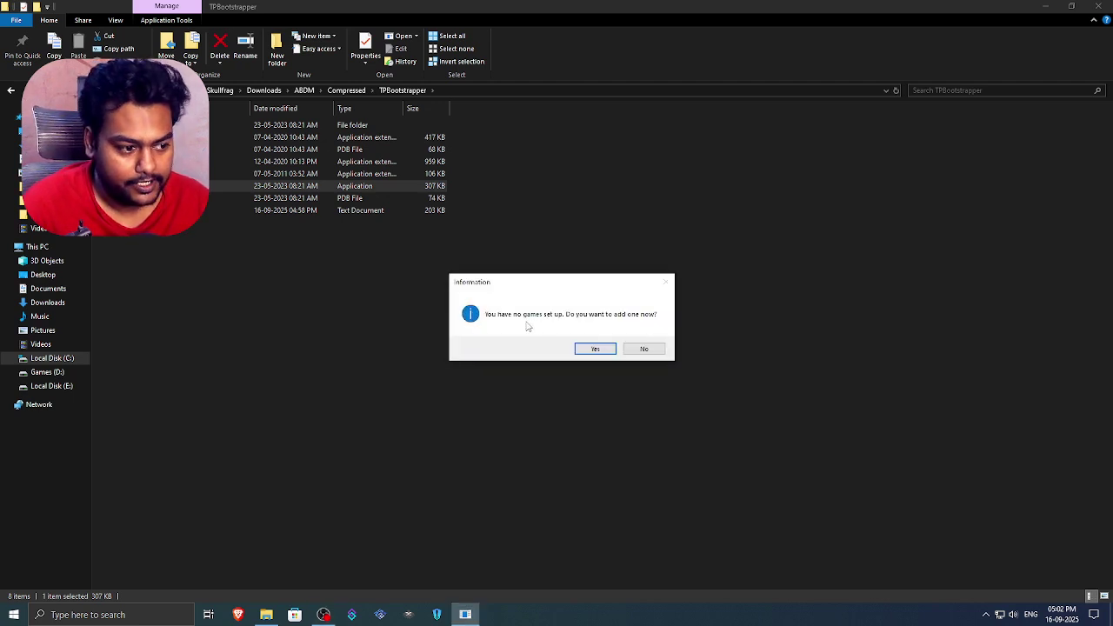
click(643, 348)
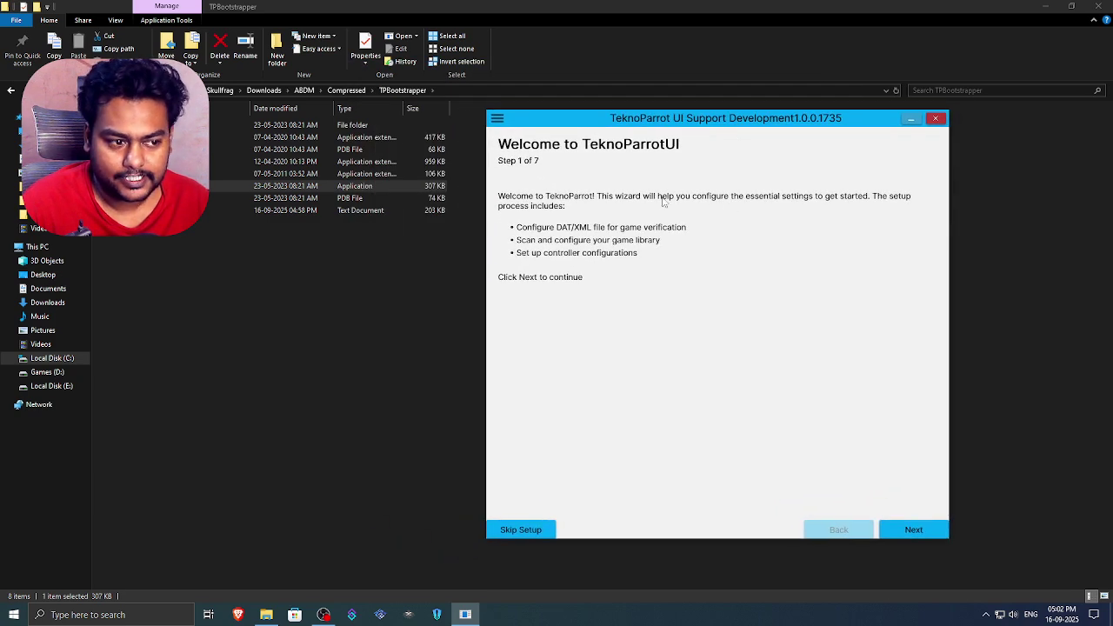
Step: Continue the setup wizard to the DAT/XML configuration and open the GitHub download page for the latest DAT/XML file
click(913, 530)
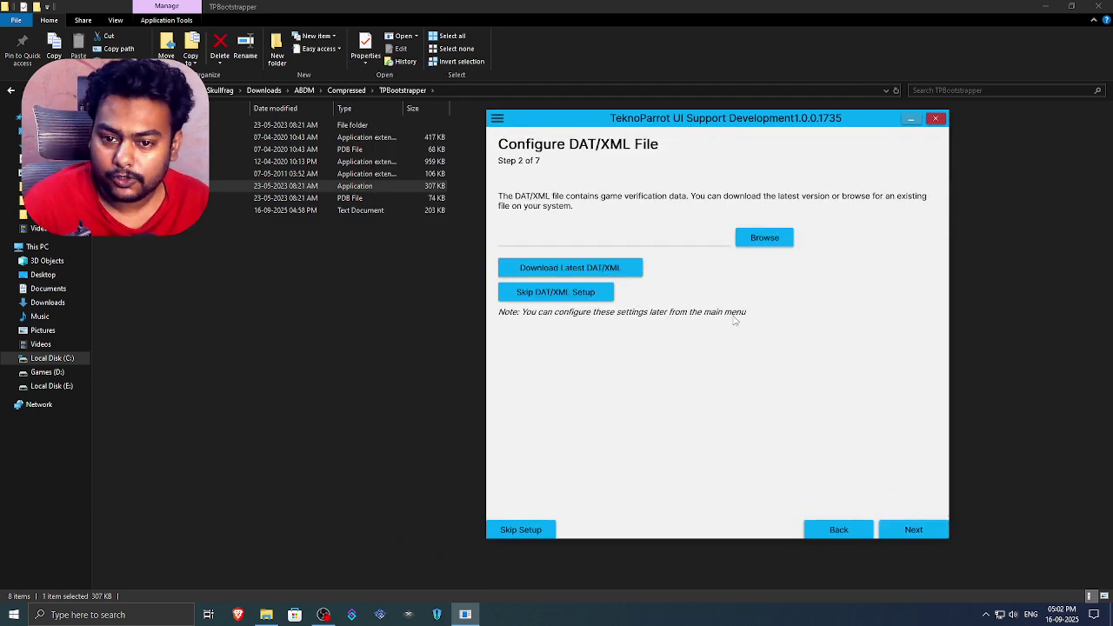
click(587, 270)
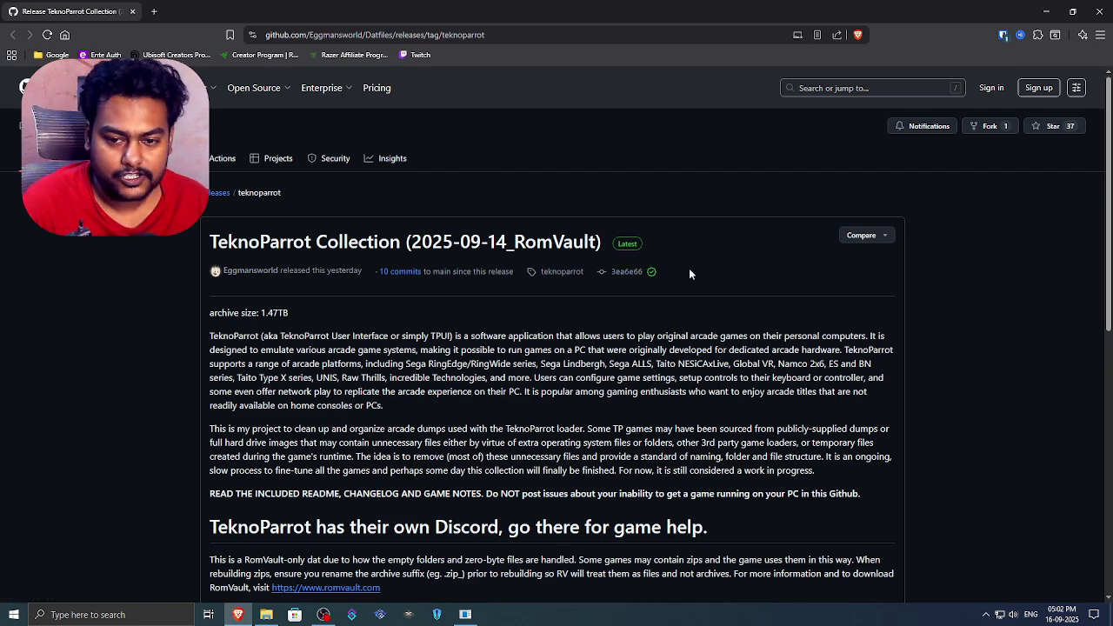
scroll(639, 260, down, 8)
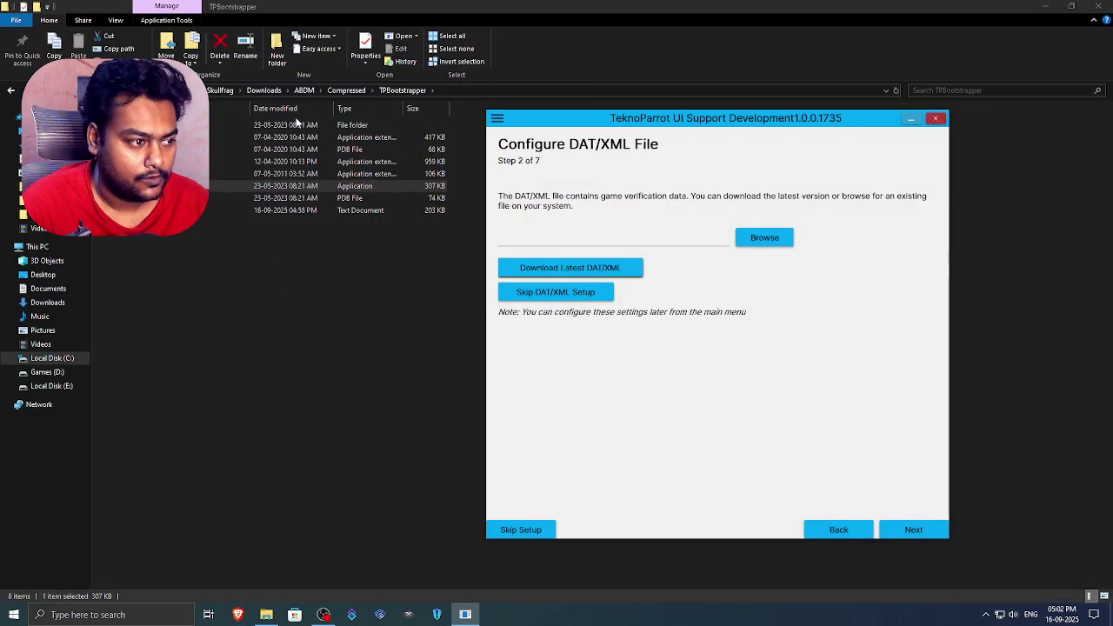
Step: Open the downloaded archive TeknoParrot.Collection.2025-09-14_RomVault.zip from the Compressed folder in 7-Zip
click(346, 90)
right_click(199, 163)
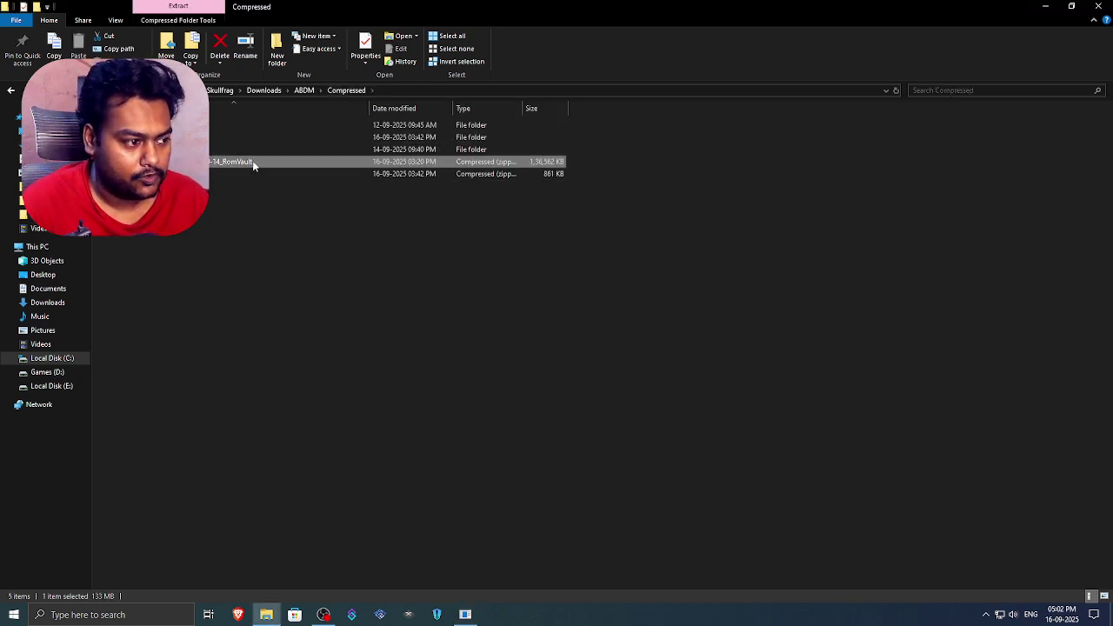
mouse_move(261, 214)
click(418, 219)
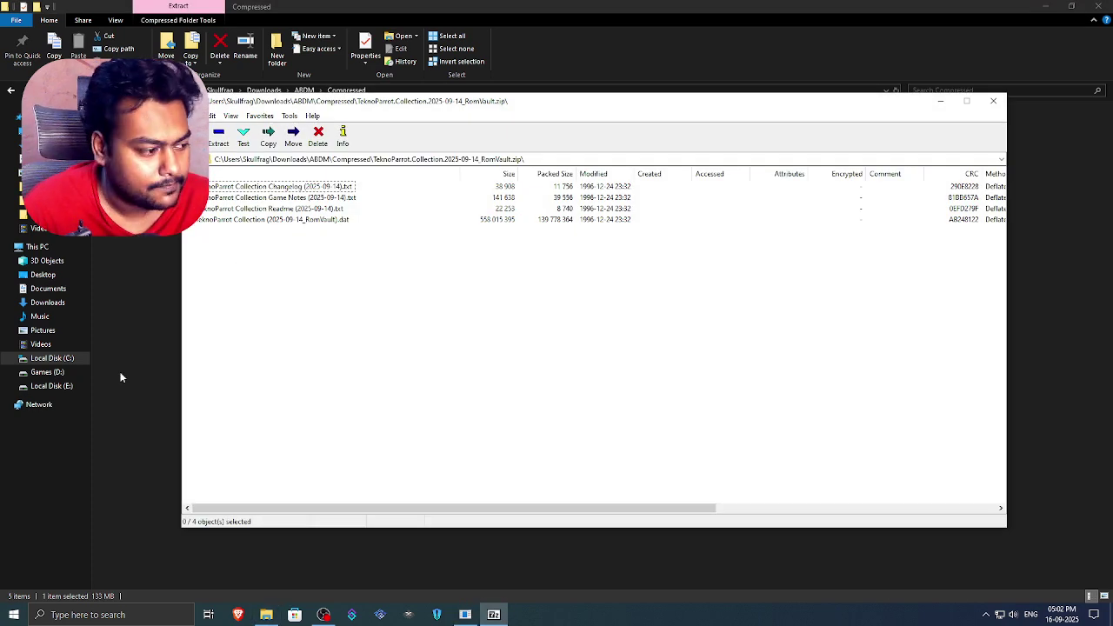
Step: Go to the TeknoParrot folder inside Emulation on the Games (D:) drive and bring the opened archive back in front
click(46, 372)
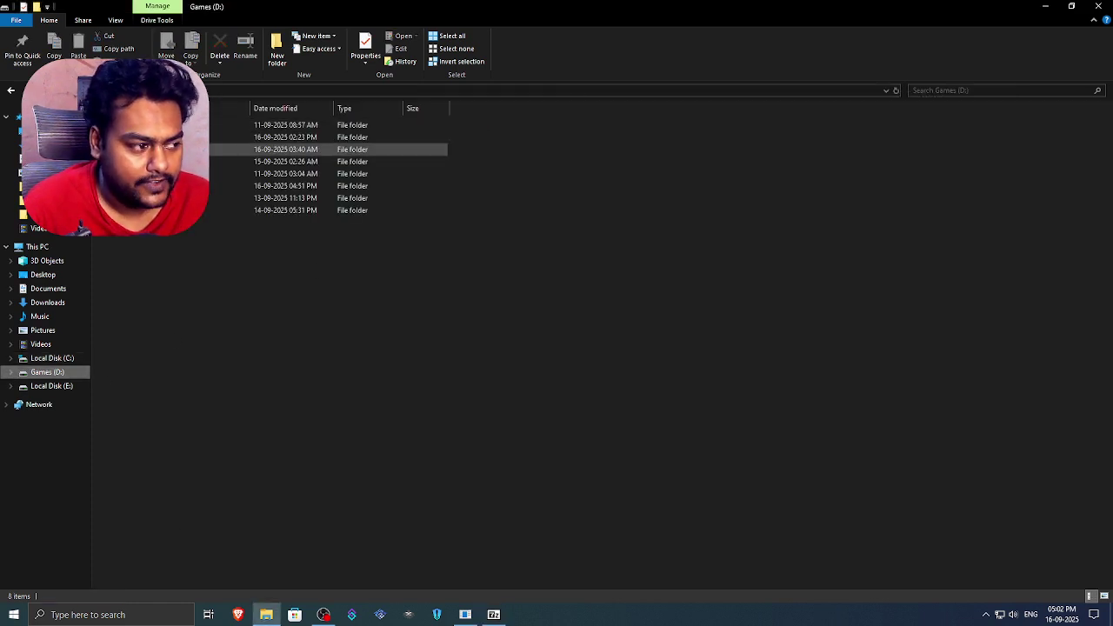
click(174, 148)
click(174, 137)
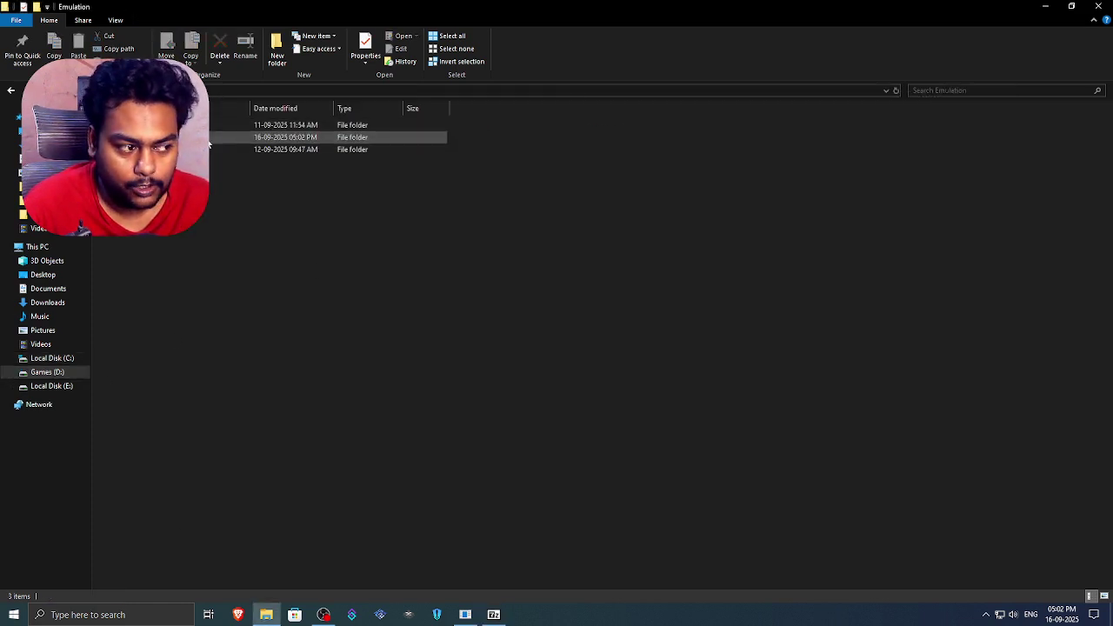
double_click(174, 137)
click(493, 615)
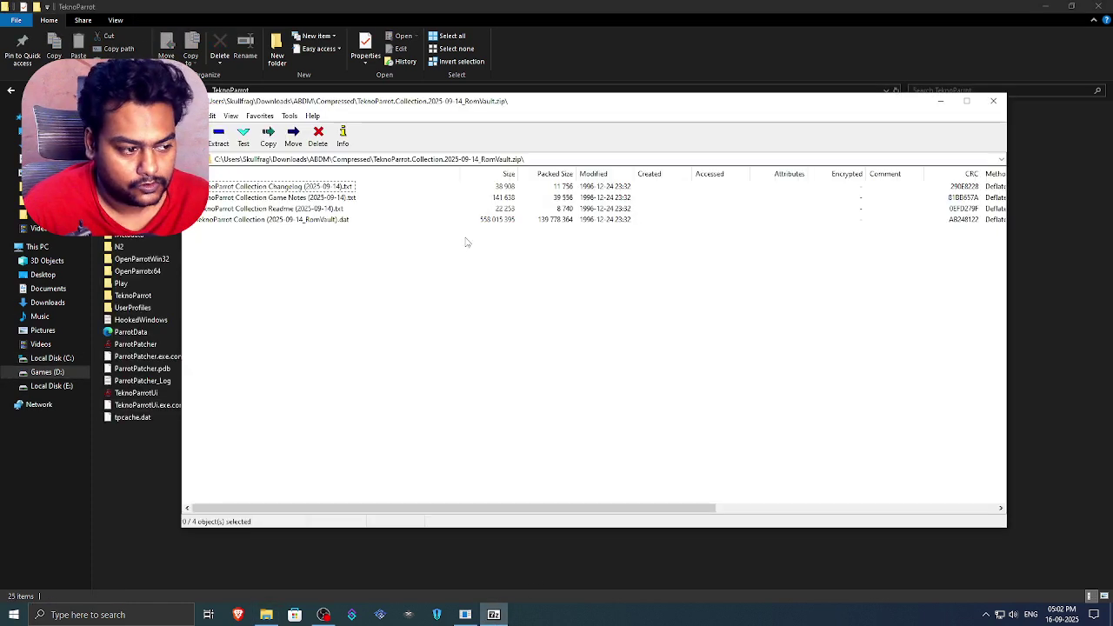
Step: Extract TeknoParrot Collection (2025-09-14_RomVault).dat from the archive into the TeknoParrot folder and close the archive
click(309, 220)
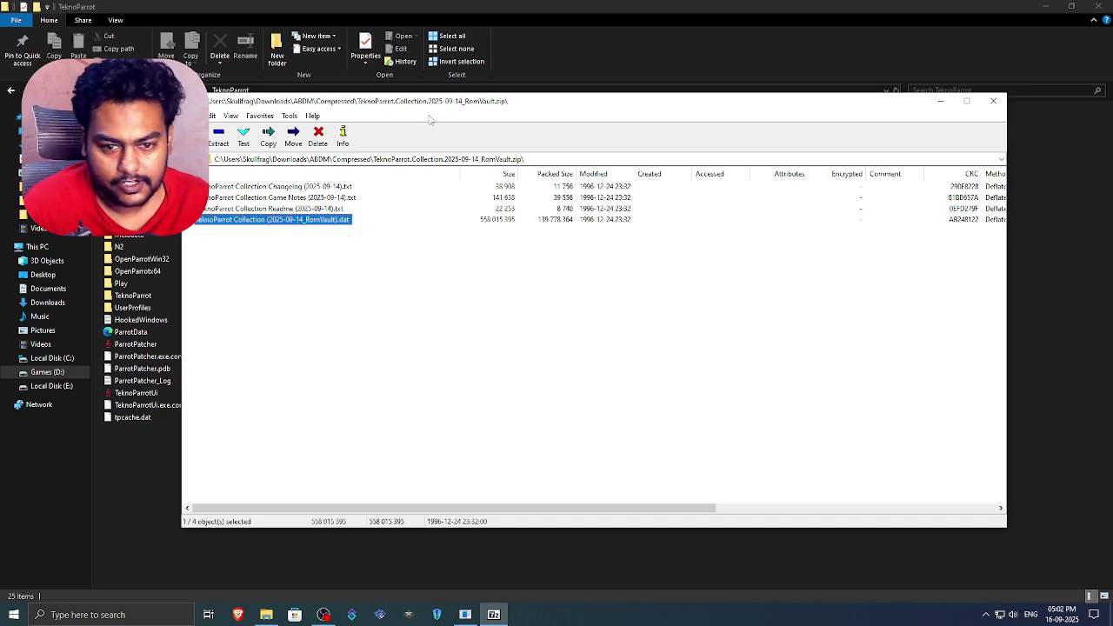
drag(400, 102, 564, 129)
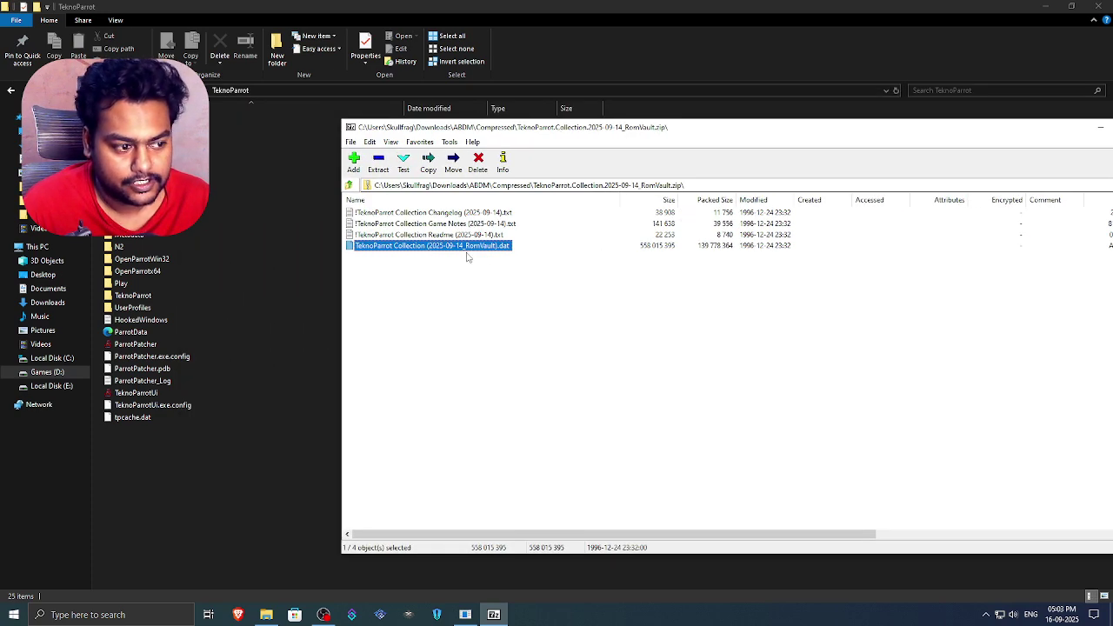
drag(489, 252, 241, 486)
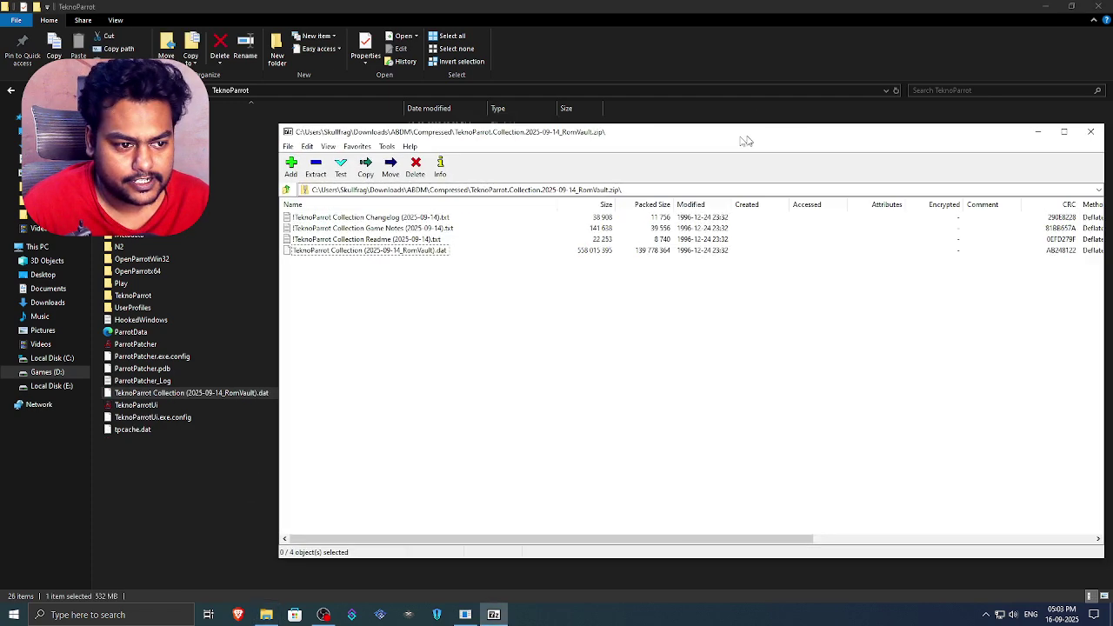
click(966, 126)
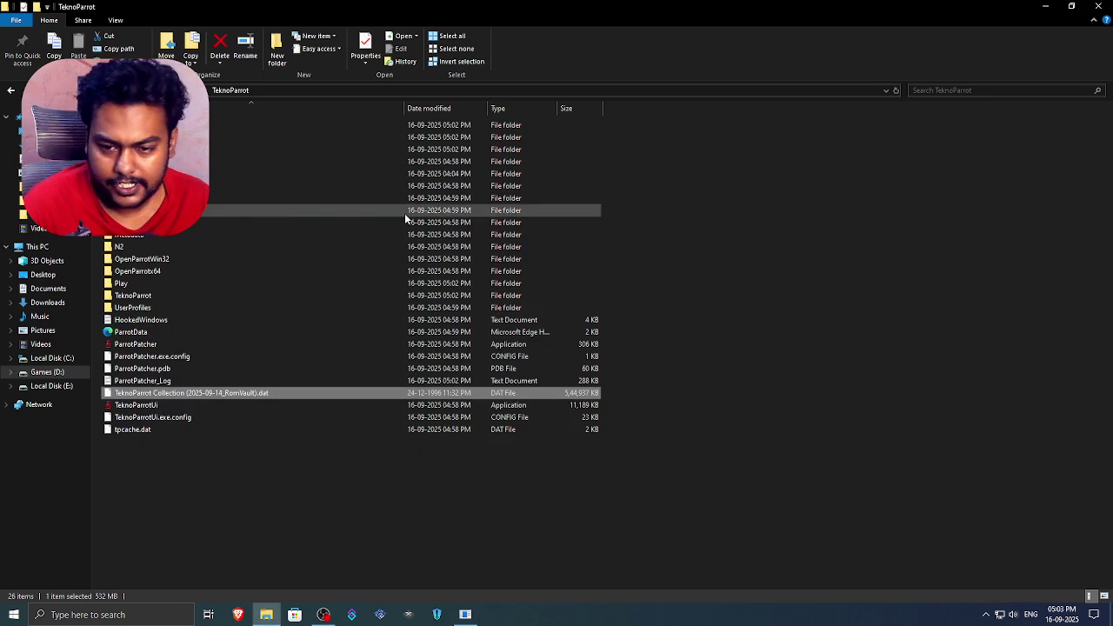
Step: Select TeknoParrot Collection (2025-09-14_RomVault).dat from the TeknoParrot folder as the wizard's DAT/XML file and continue to the game scan
click(465, 614)
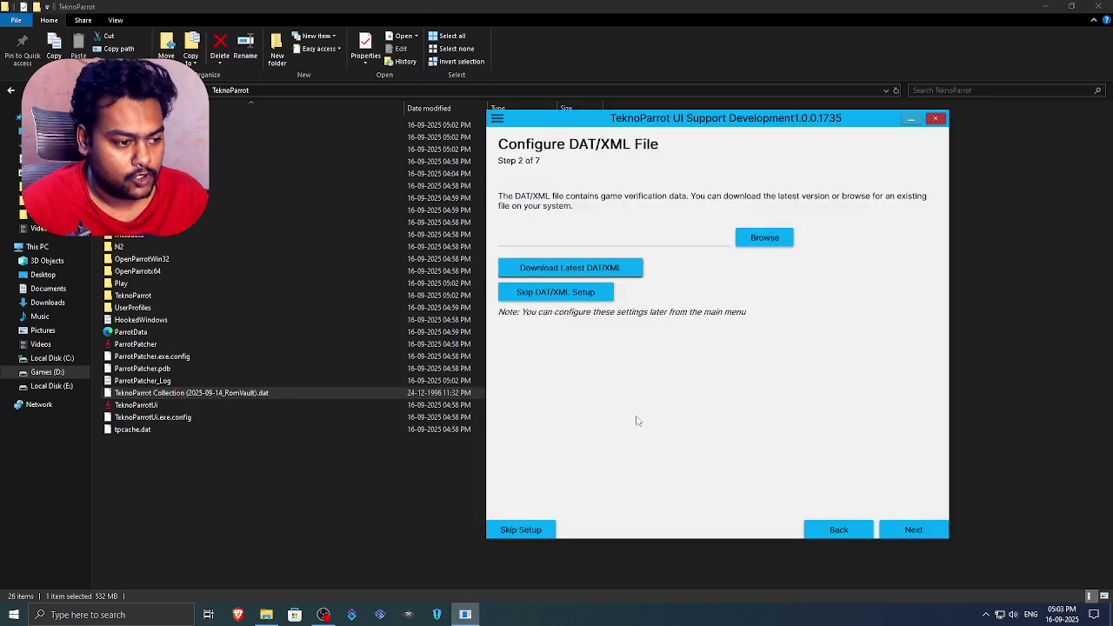
click(763, 240)
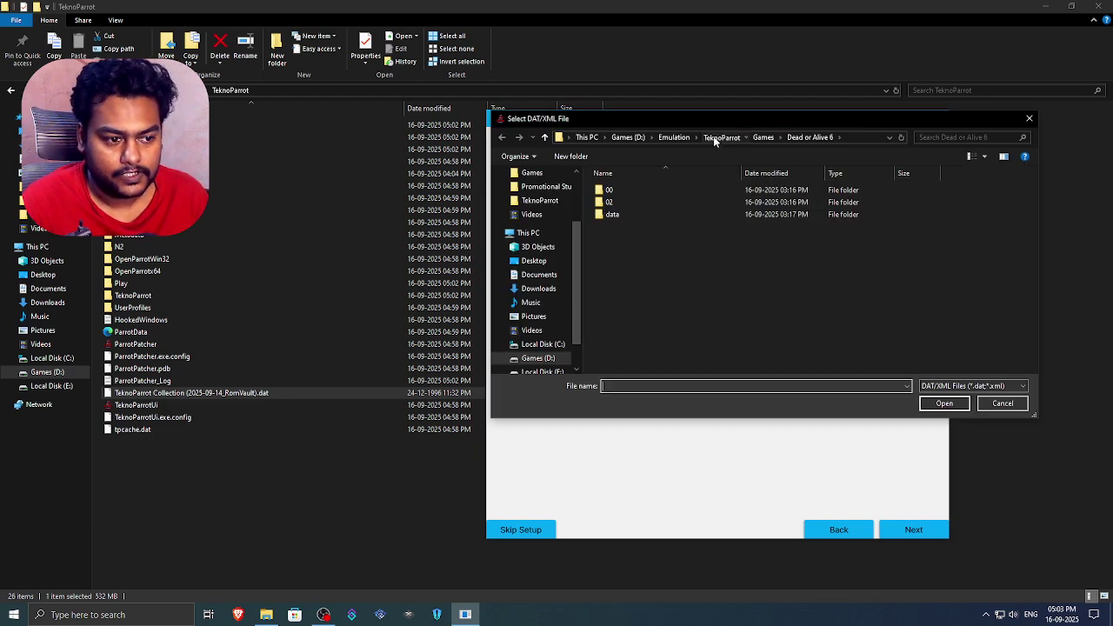
click(714, 136)
scroll(700, 332, down, 3)
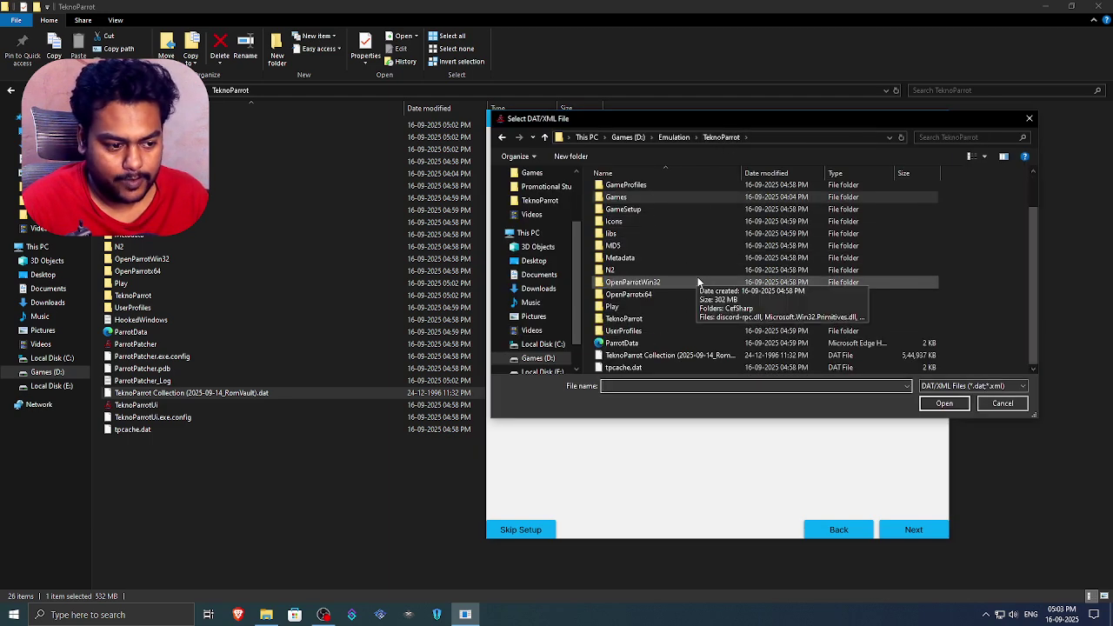
click(690, 356)
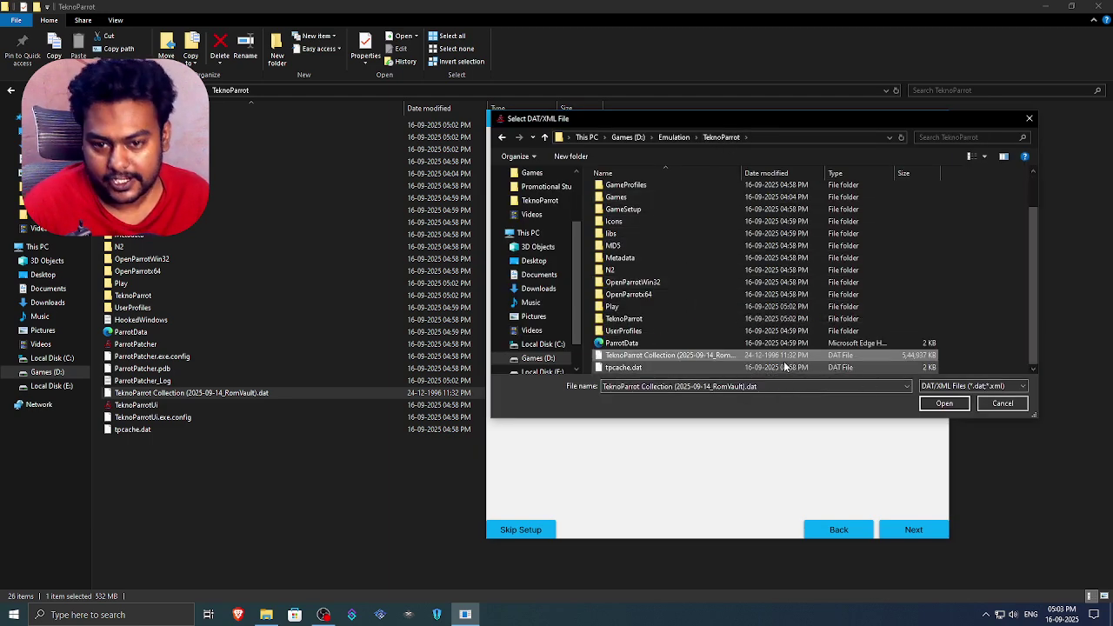
click(948, 404)
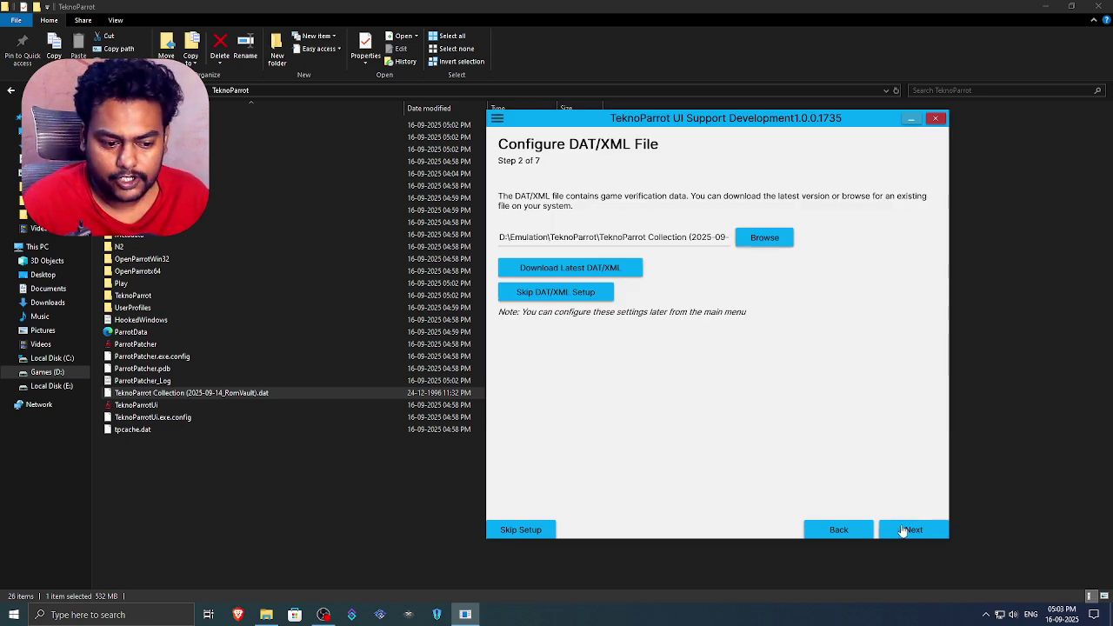
click(896, 527)
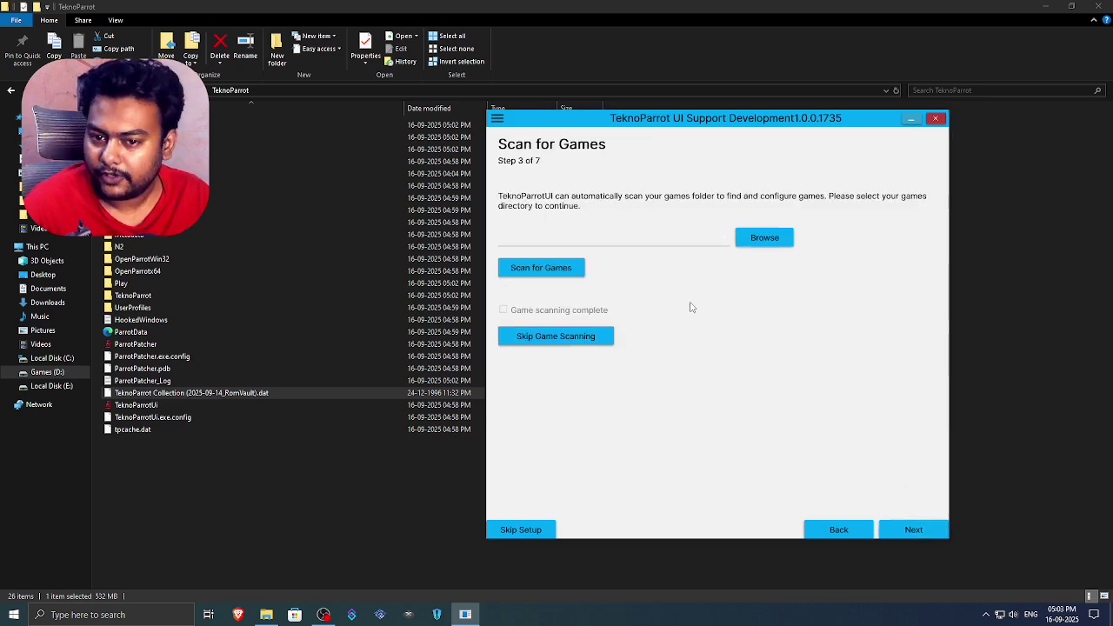
Step: Set the games directory to D:\Emulation\TeknoParrot\Games
click(754, 244)
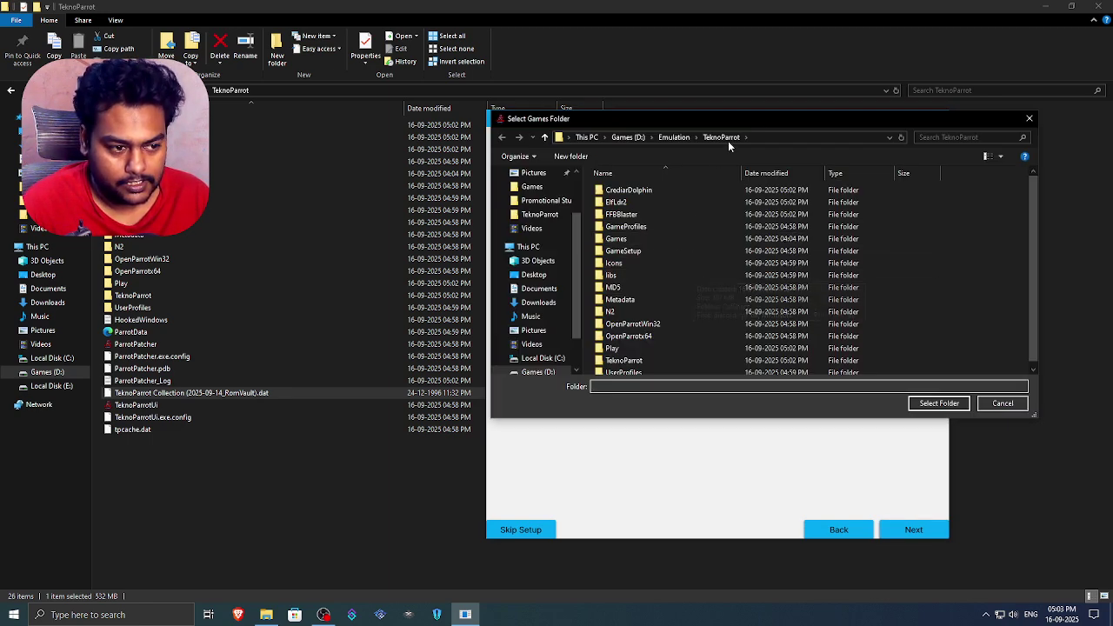
double_click(666, 240)
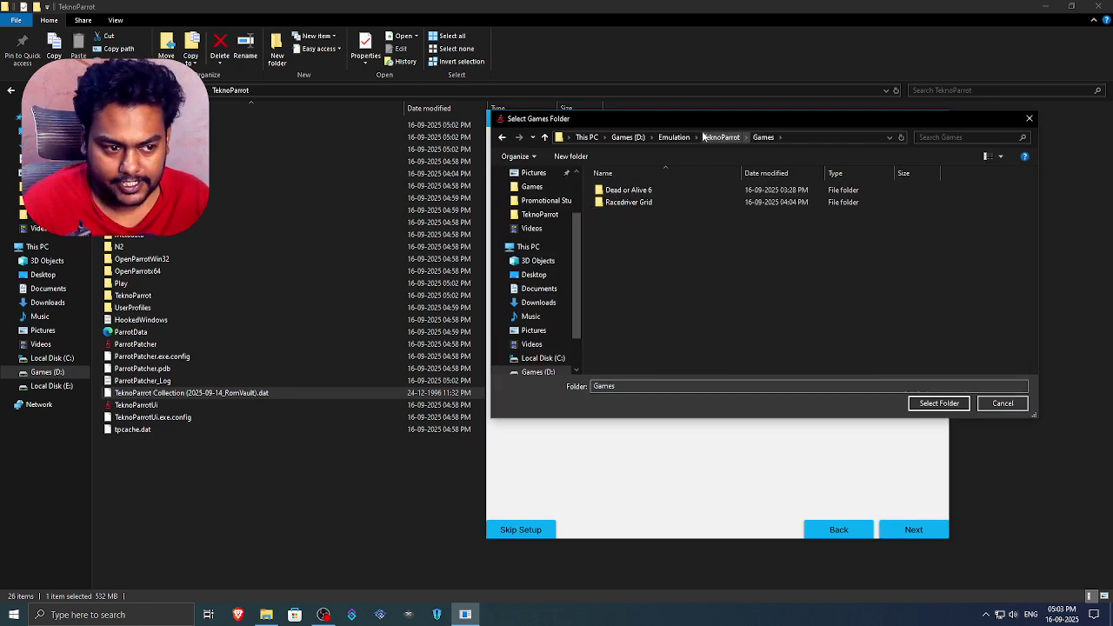
click(932, 405)
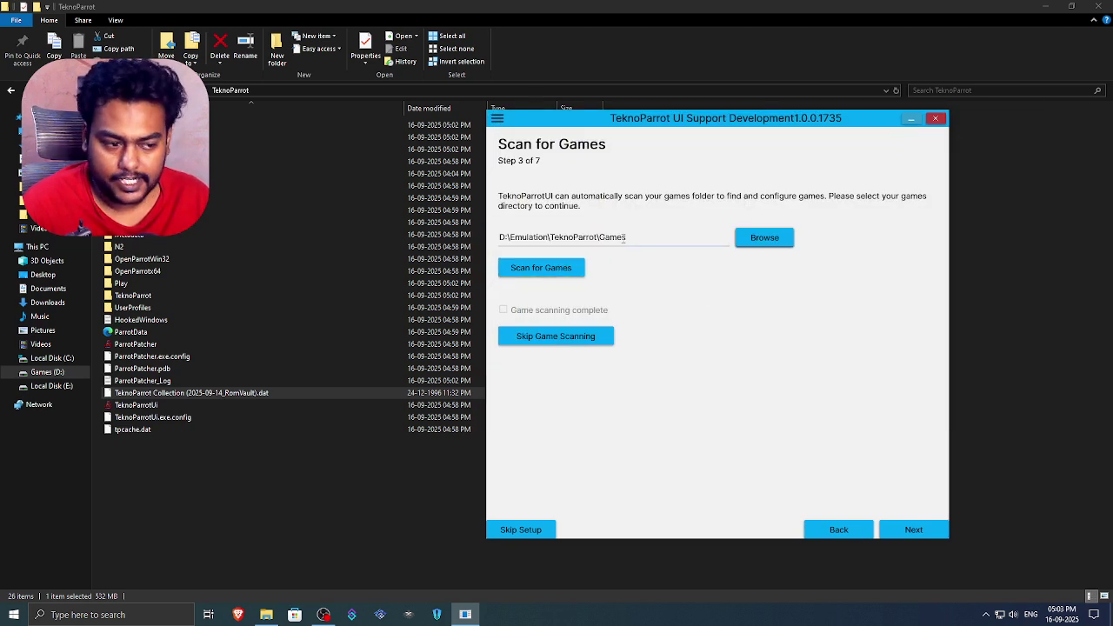
Step: Scan the chosen directory for games, decline adding a game manually, and continue to the controls configuration
click(541, 271)
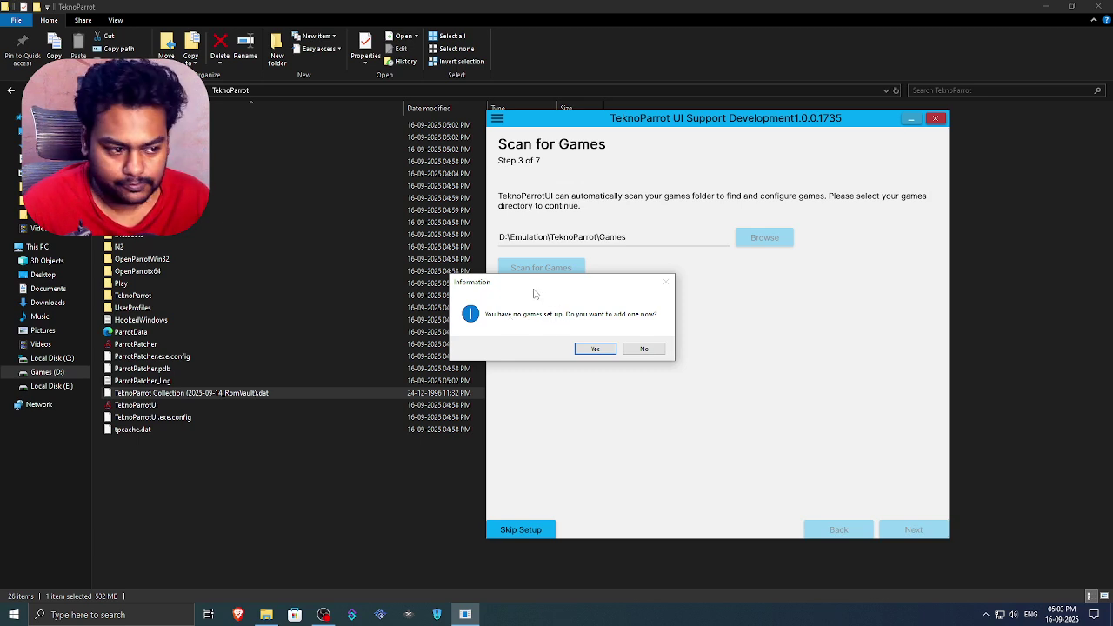
drag(534, 294, 673, 287)
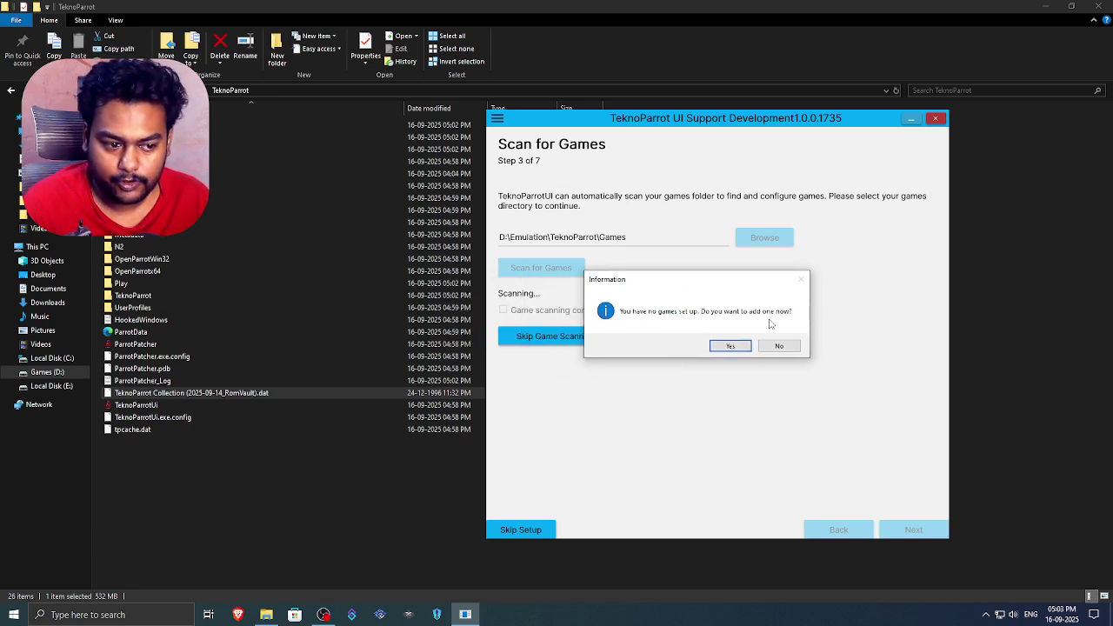
click(779, 346)
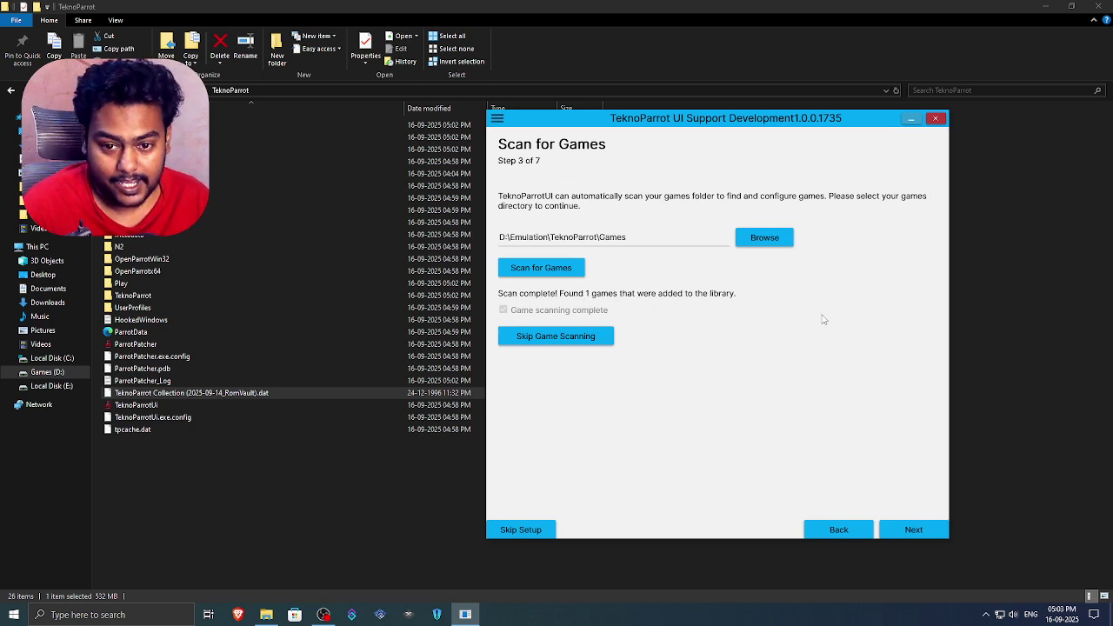
click(910, 529)
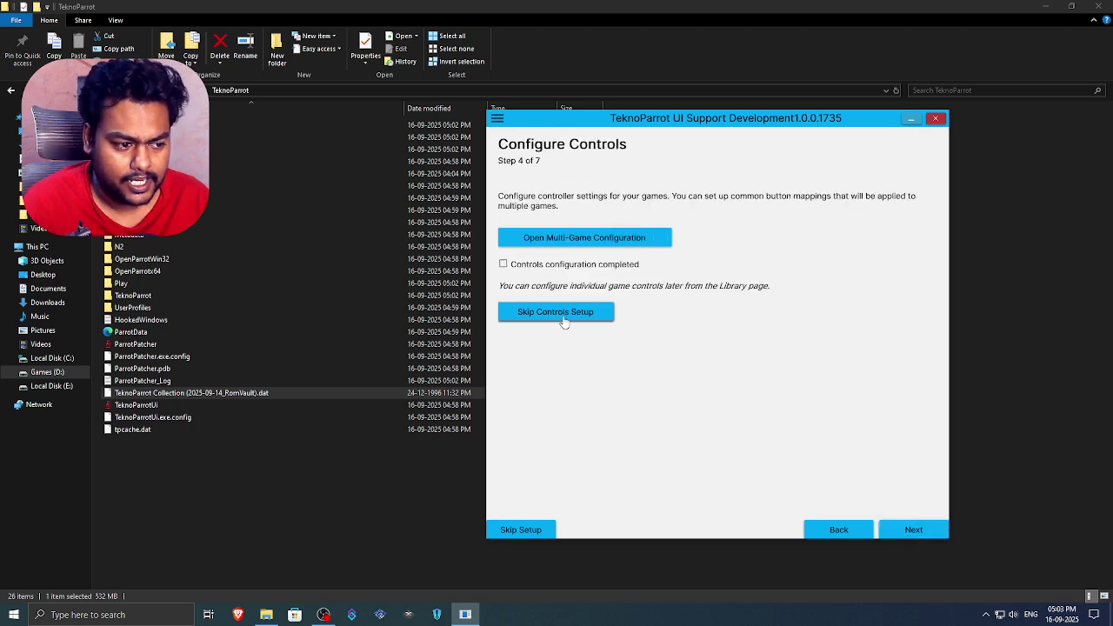
Step: Check the multi-game controller configuration, leave it without saving, and decline adding a game
click(598, 245)
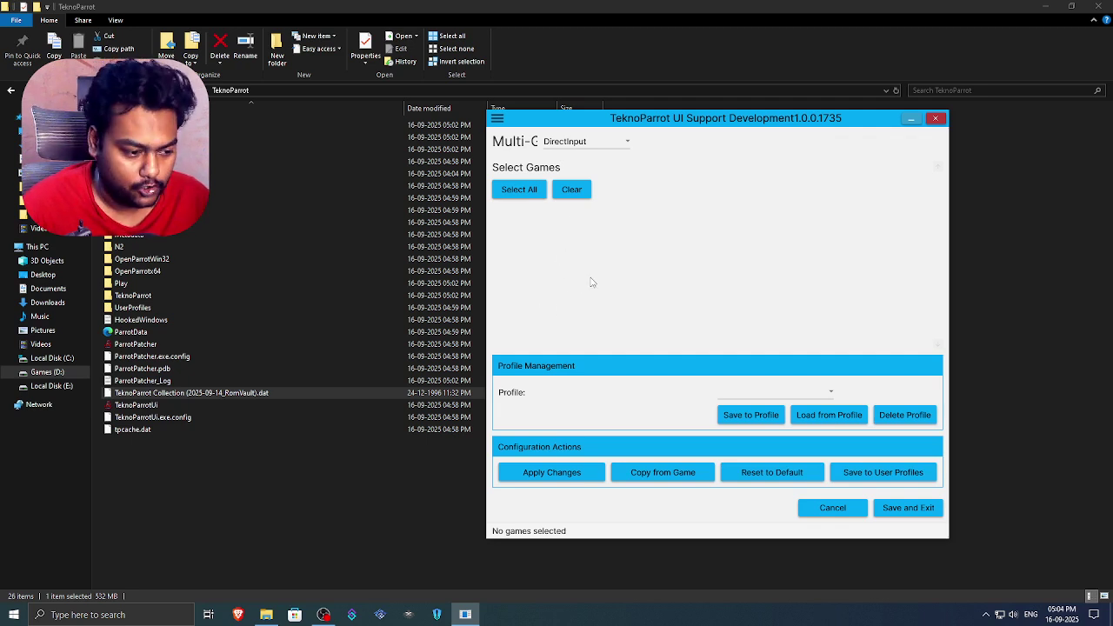
click(835, 508)
click(643, 349)
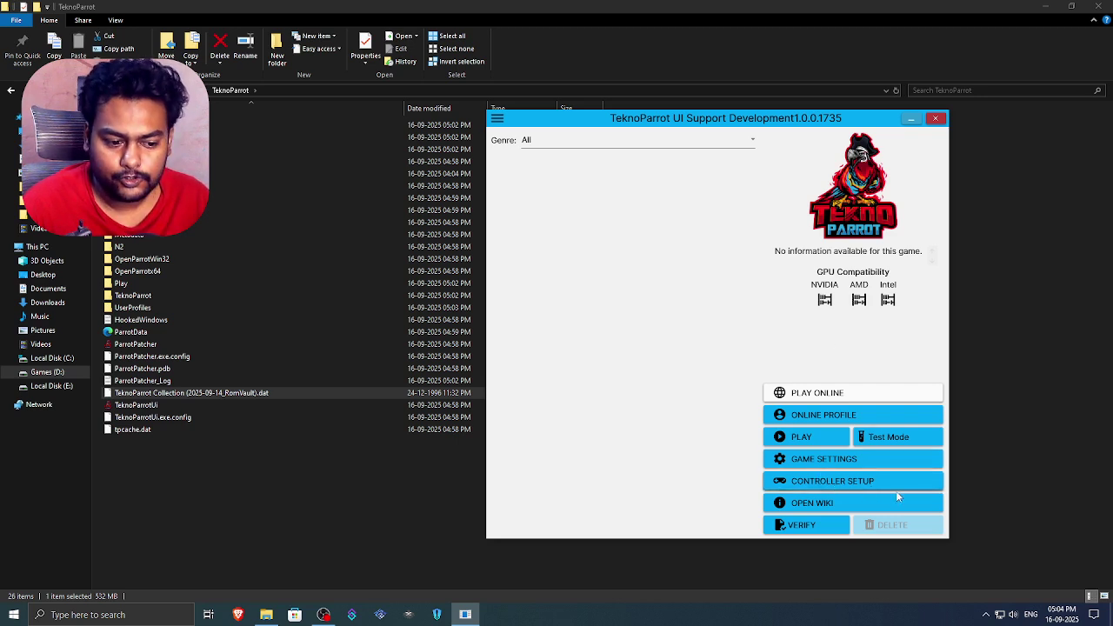
click(865, 487)
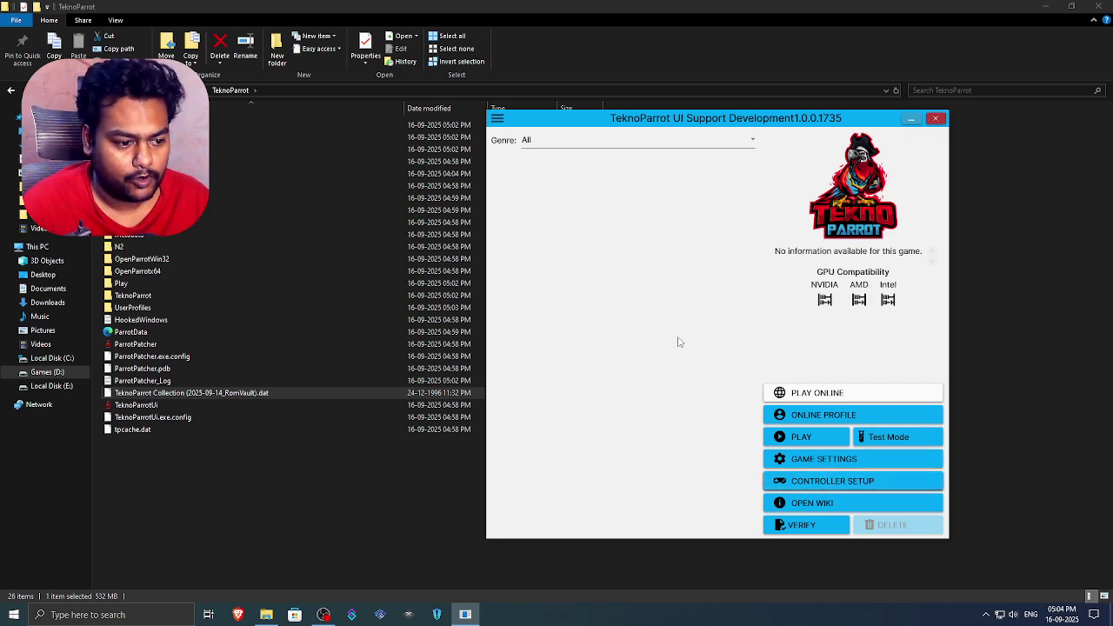
click(591, 144)
key(Escape)
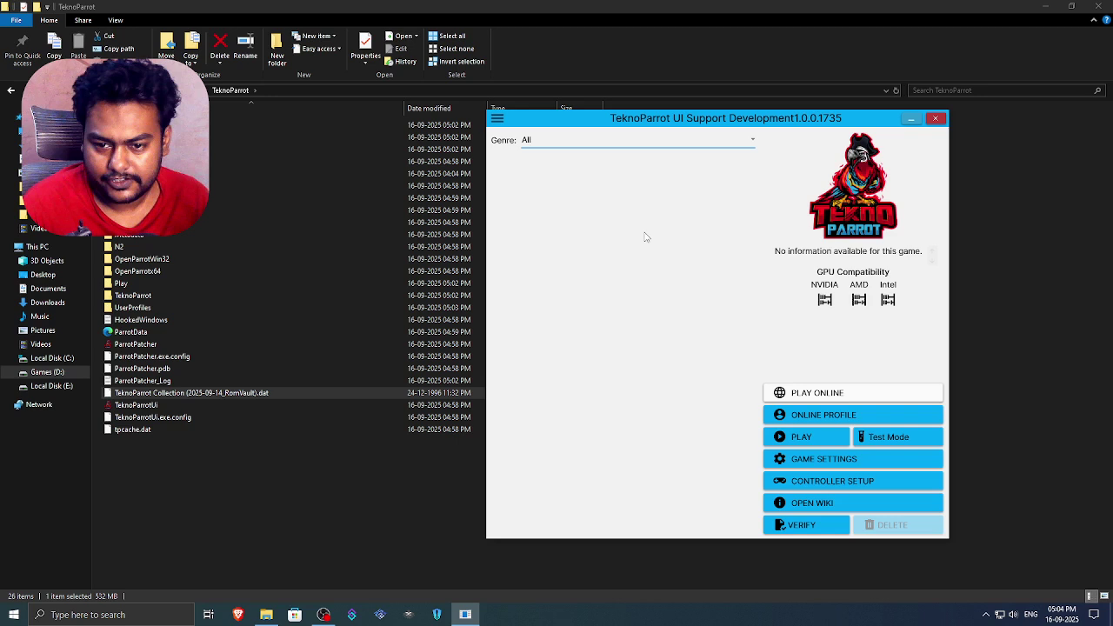
Step: Add Dead or Alive 6 from the list of supported games to the library
click(497, 120)
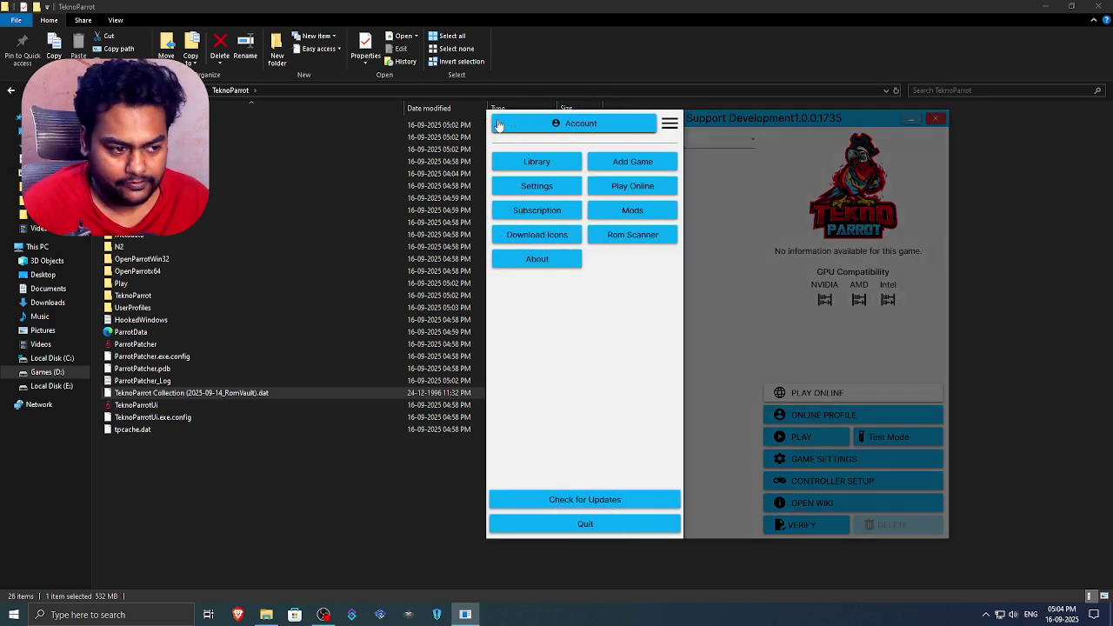
click(640, 166)
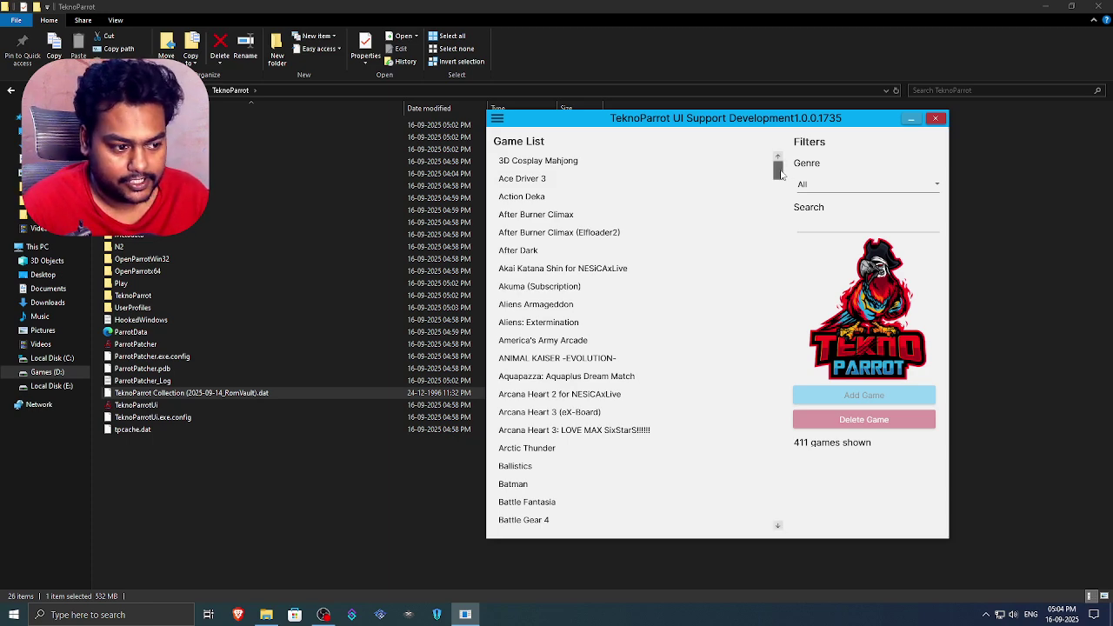
scroll(745, 211, down, 2)
scroll(680, 267, down, 10)
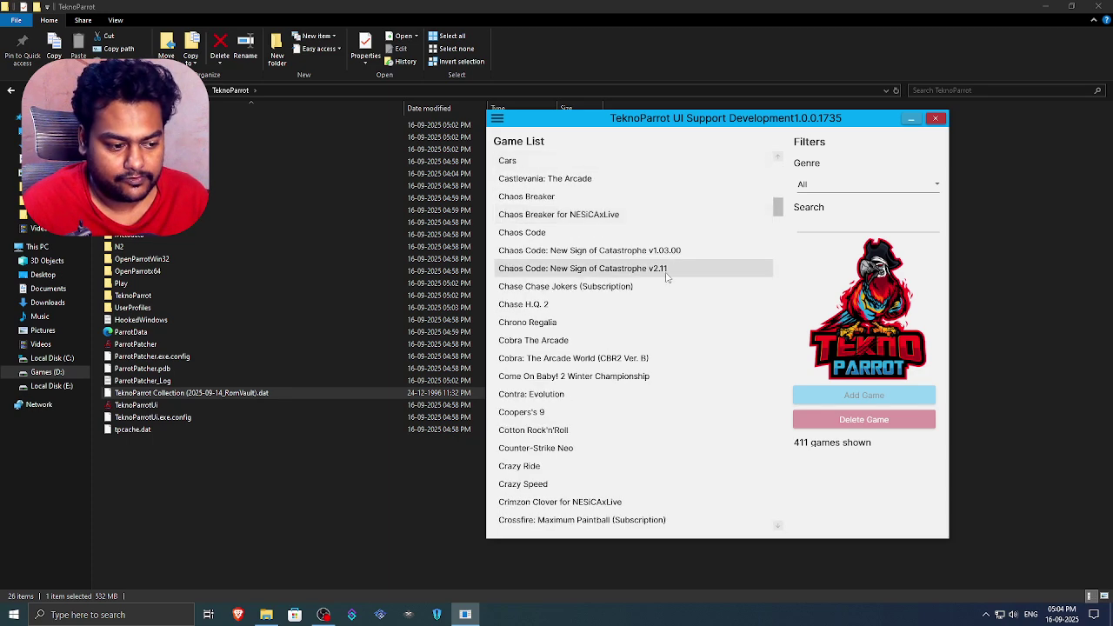
scroll(680, 267, down, 13)
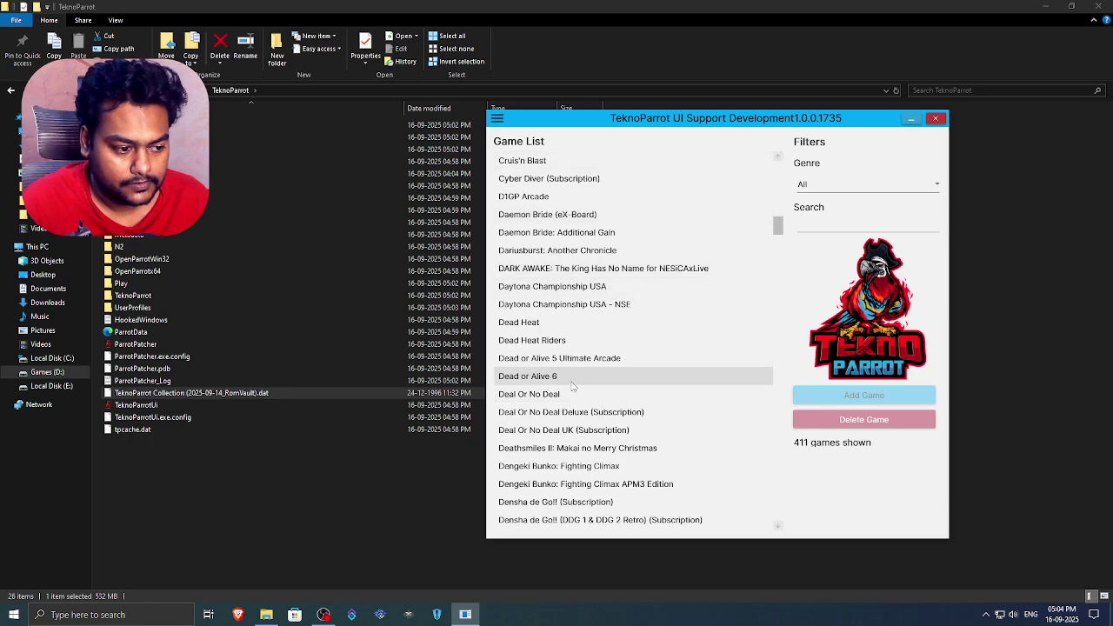
click(569, 378)
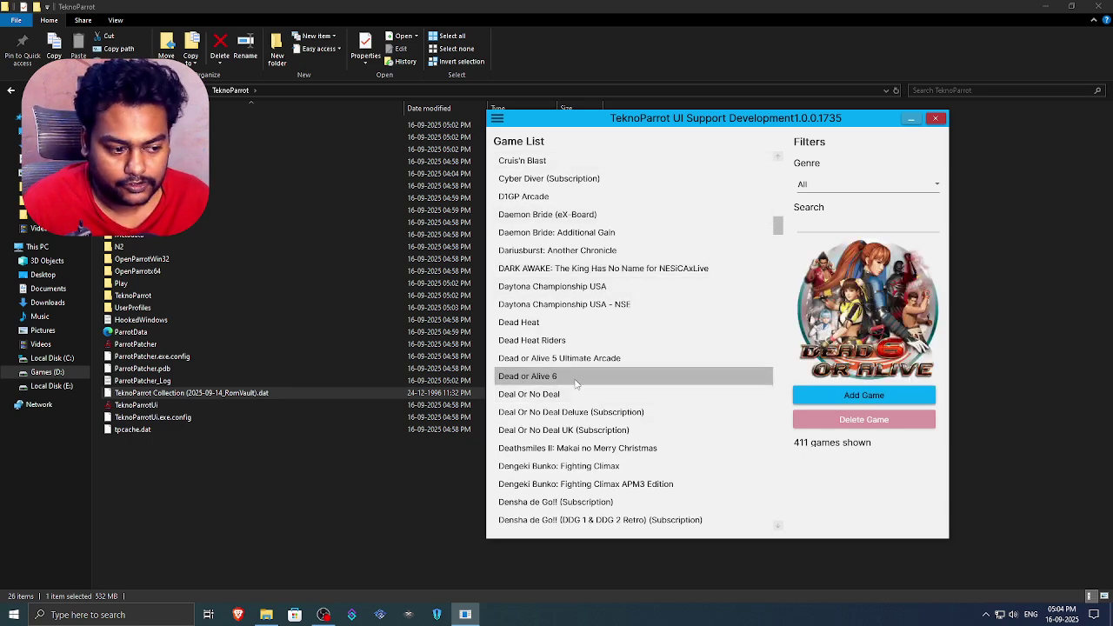
click(864, 395)
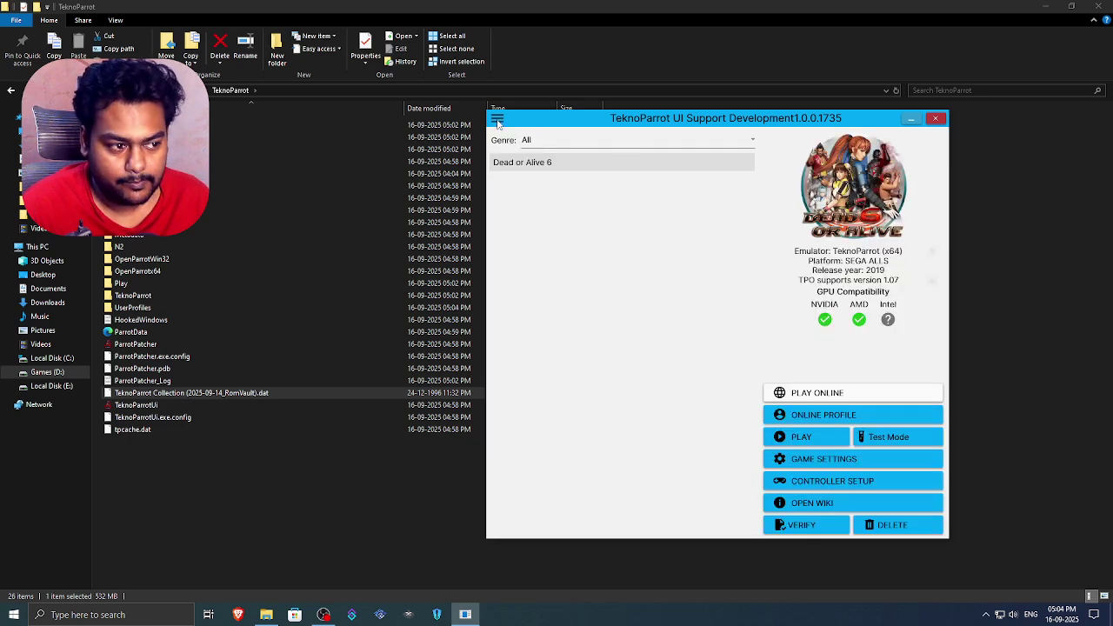
click(497, 121)
click(725, 300)
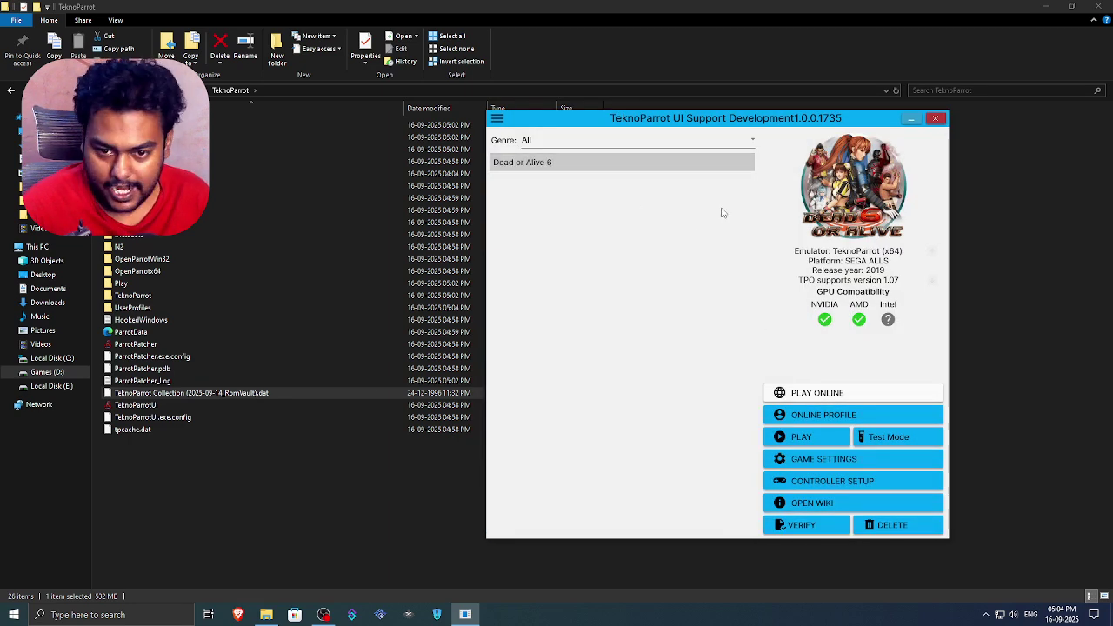
Step: In the game settings of Dead or Alive 6, set the Input API to XInput
click(849, 465)
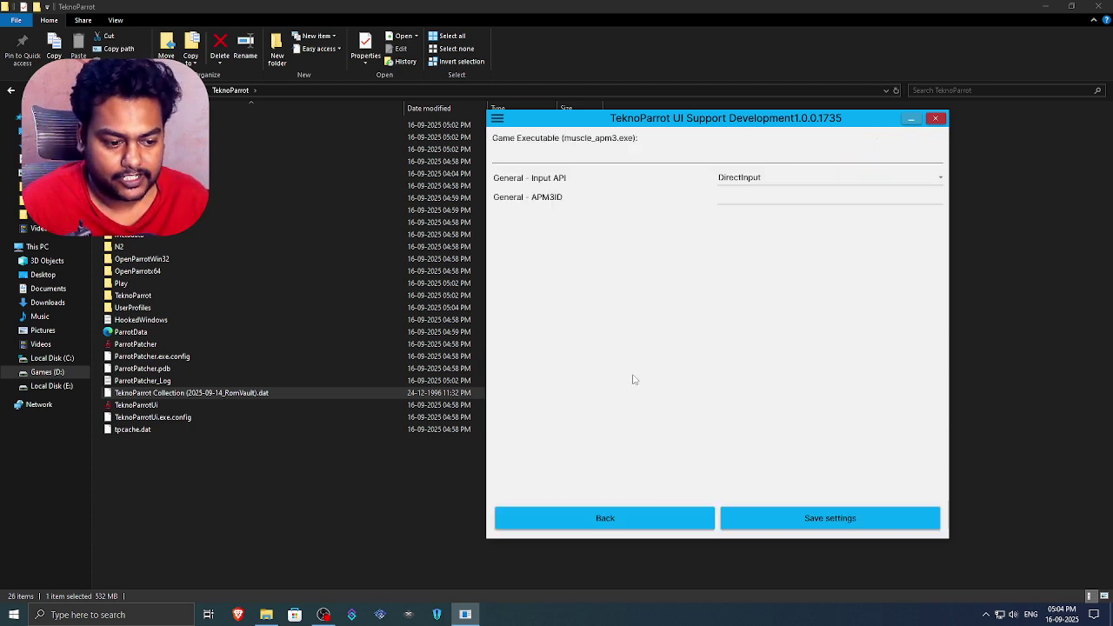
click(774, 180)
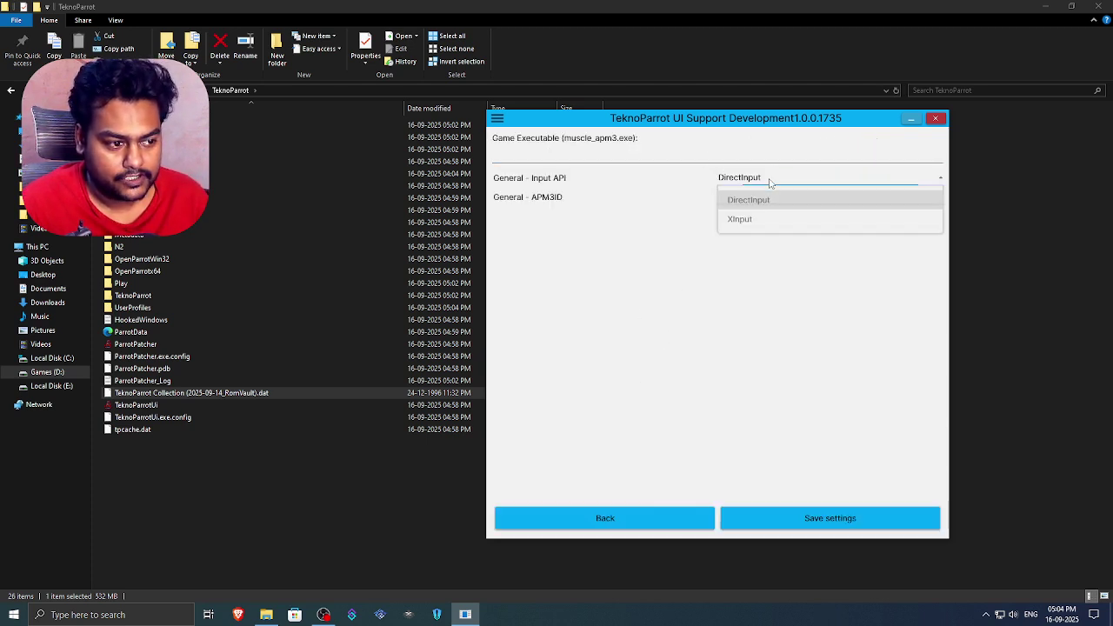
click(749, 221)
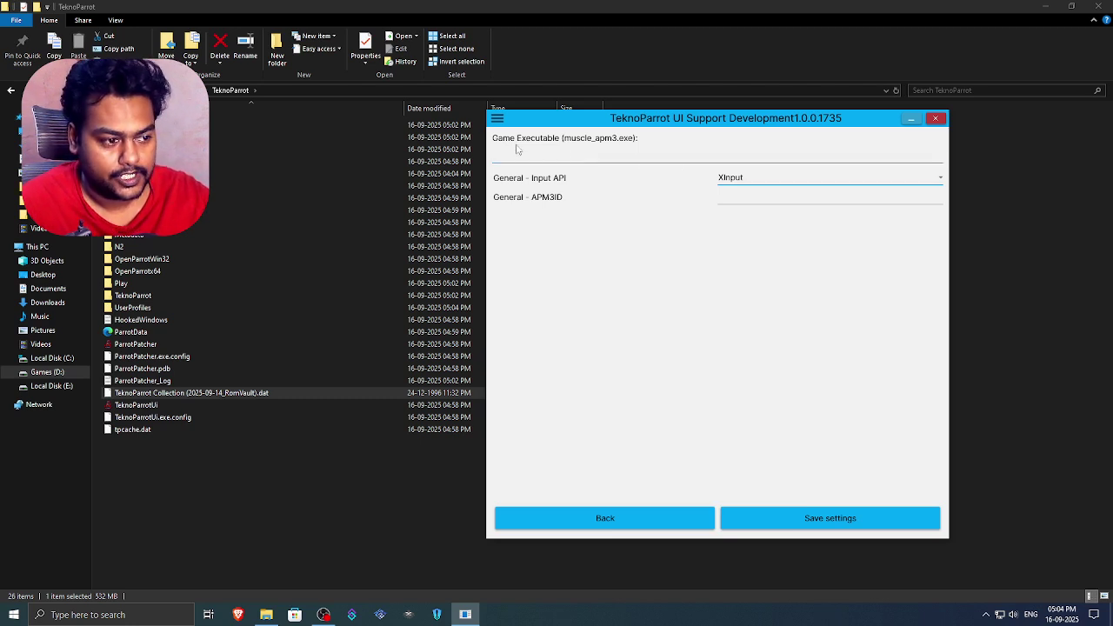
Step: Set the game executable to muscle_apm3.exe in the Dead or Alive 6 folder and save the game settings
click(605, 158)
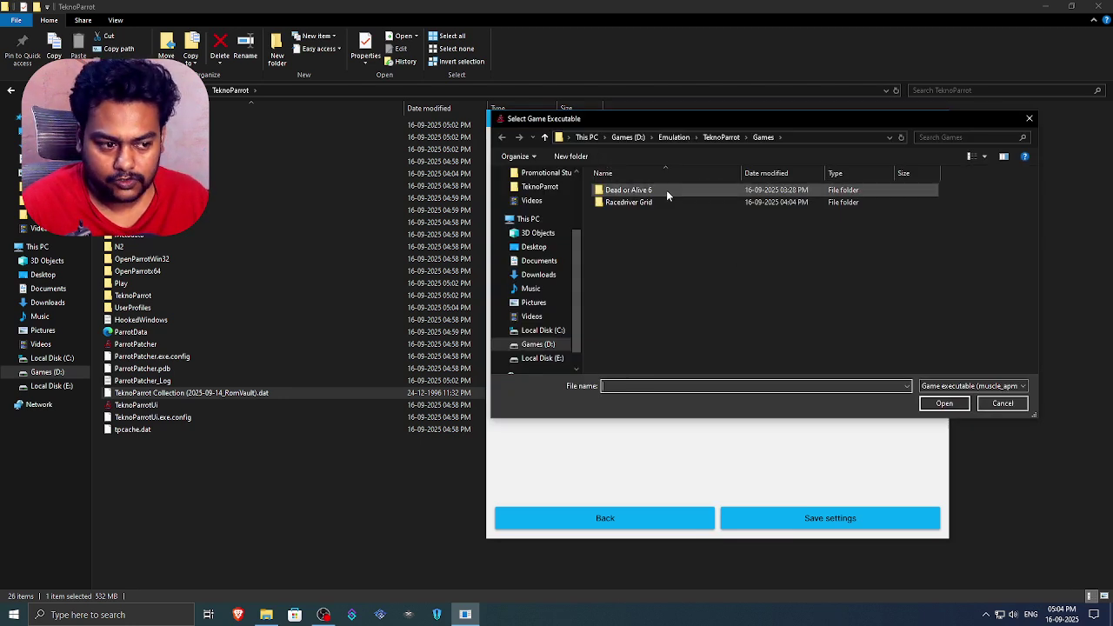
double_click(665, 189)
click(642, 227)
click(950, 406)
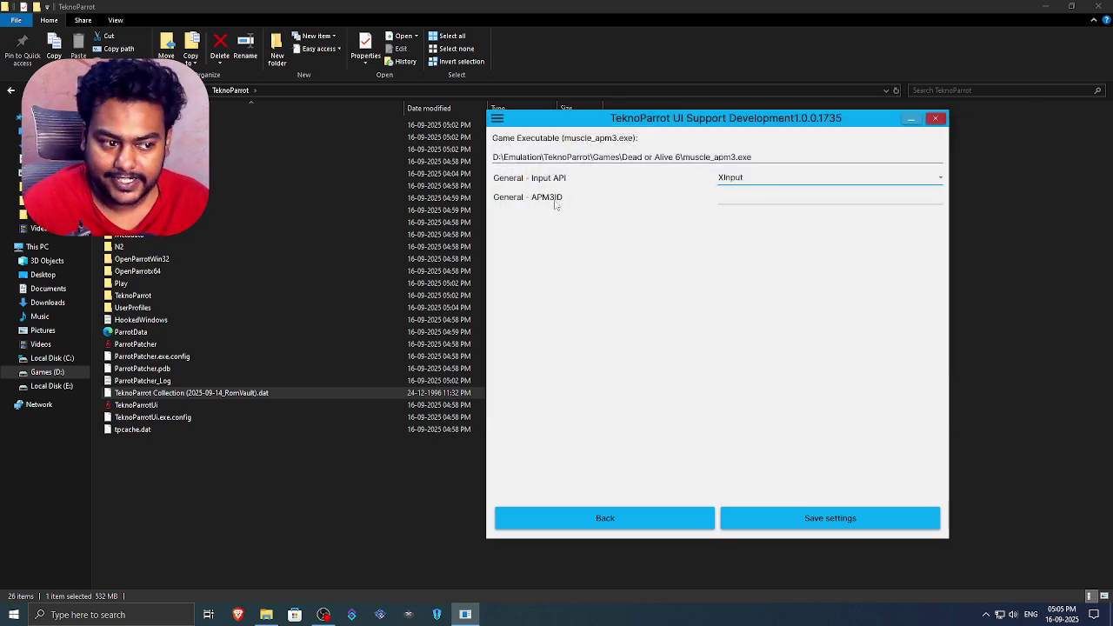
click(837, 522)
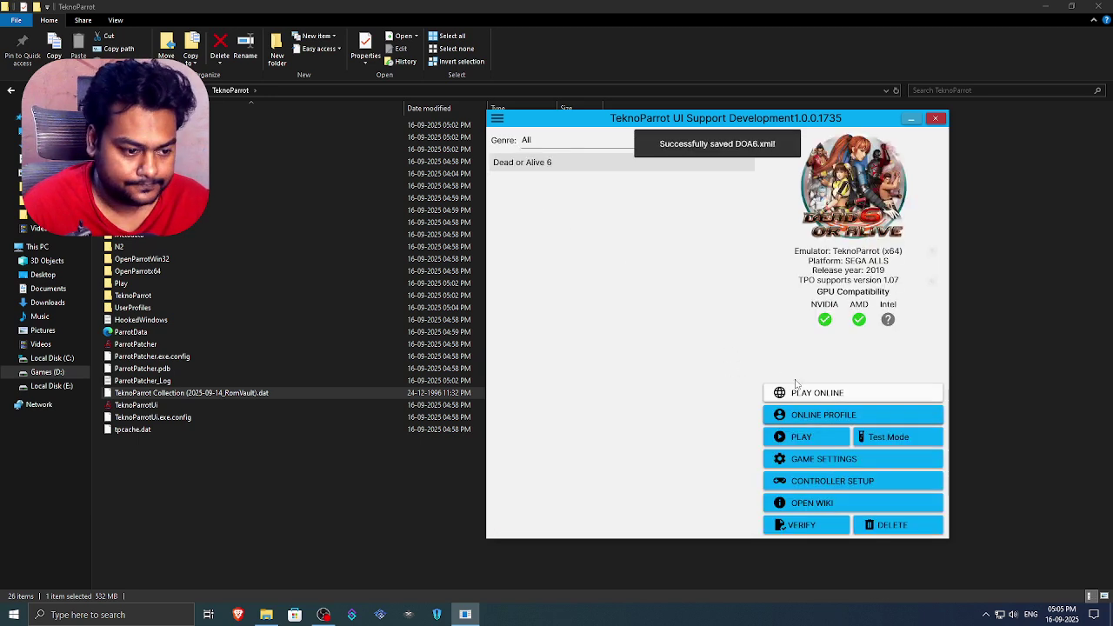
Step: Copy the OnlineID from the game's online profile page in the browser into the game's APM3ID setting and save
click(827, 418)
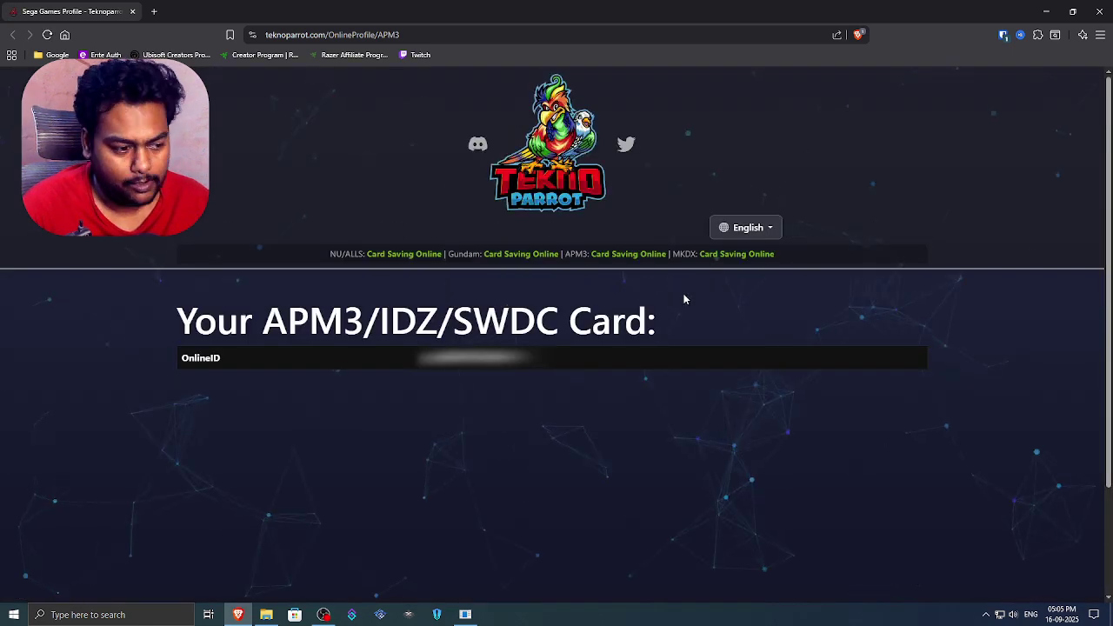
double_click(474, 358)
right_click(461, 361)
click(526, 371)
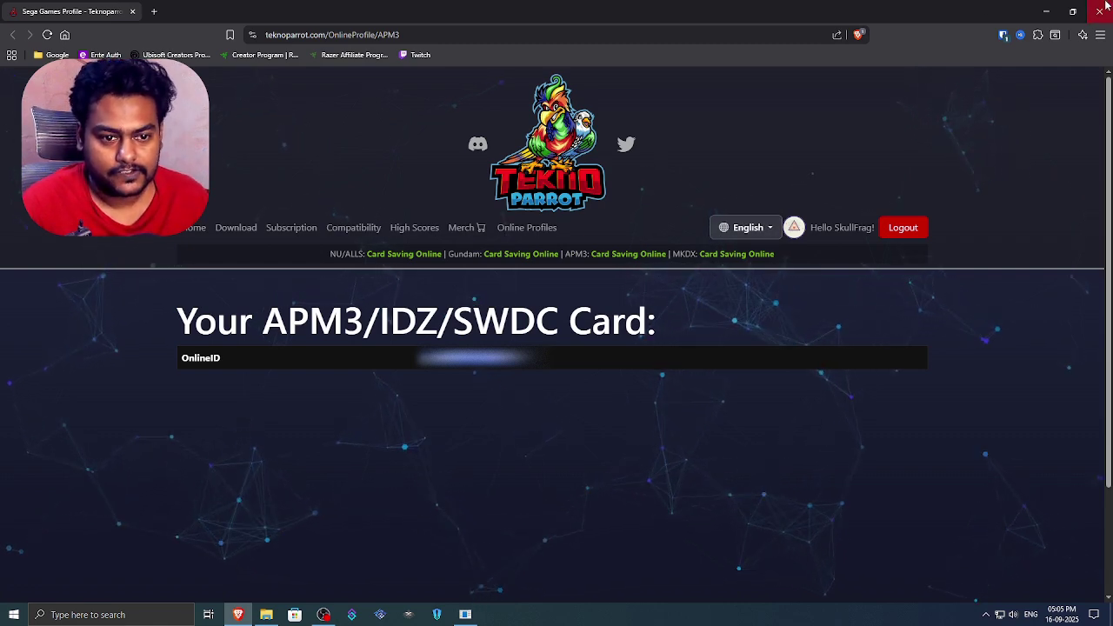
click(1045, 11)
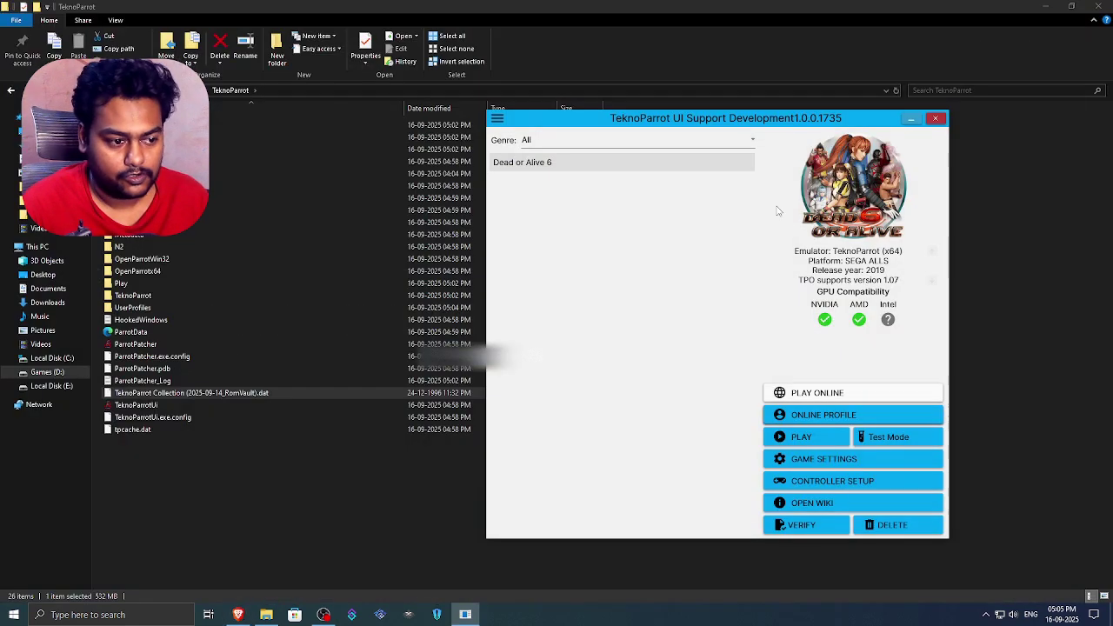
click(817, 461)
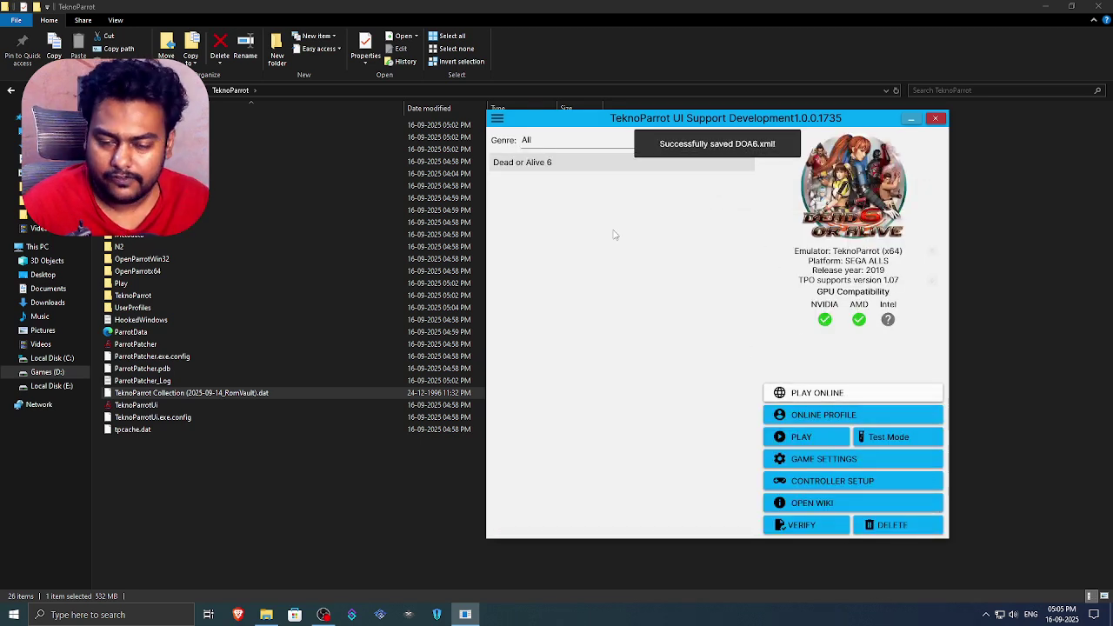
Step: Search the list of supported games for "grid" and add GRID to the library
click(498, 120)
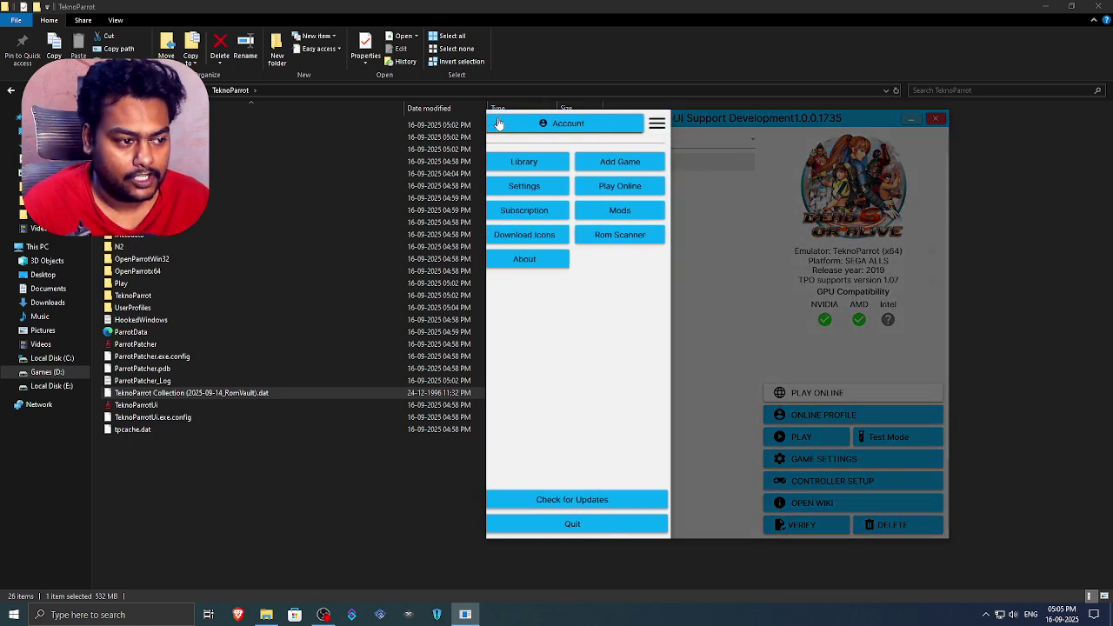
click(650, 162)
click(835, 224)
text(race)
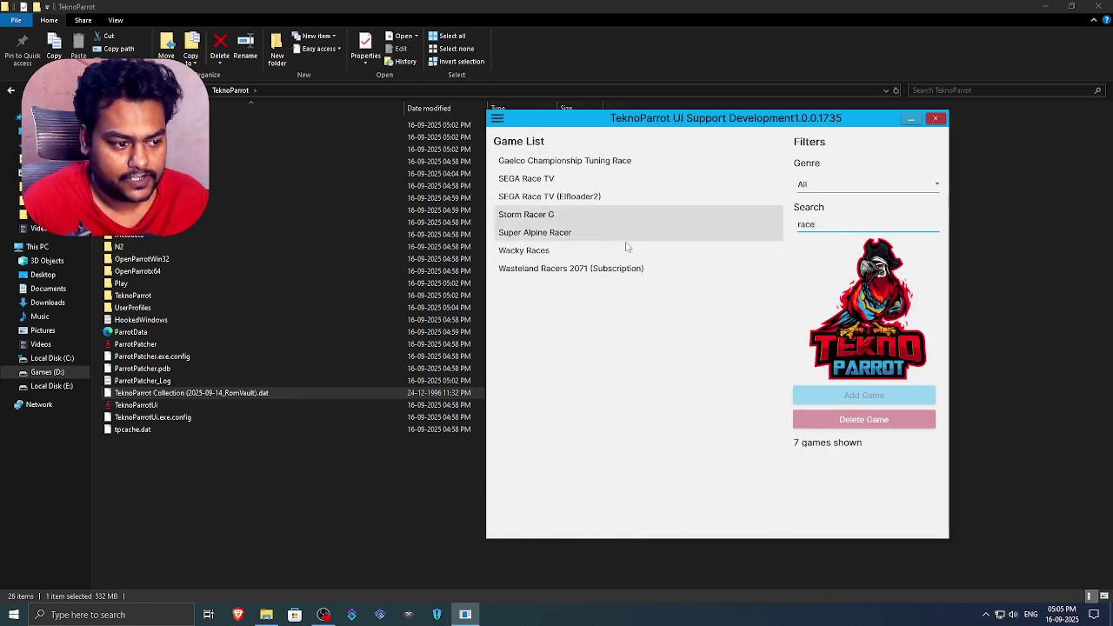
key(ctrl+a)
text(grid)
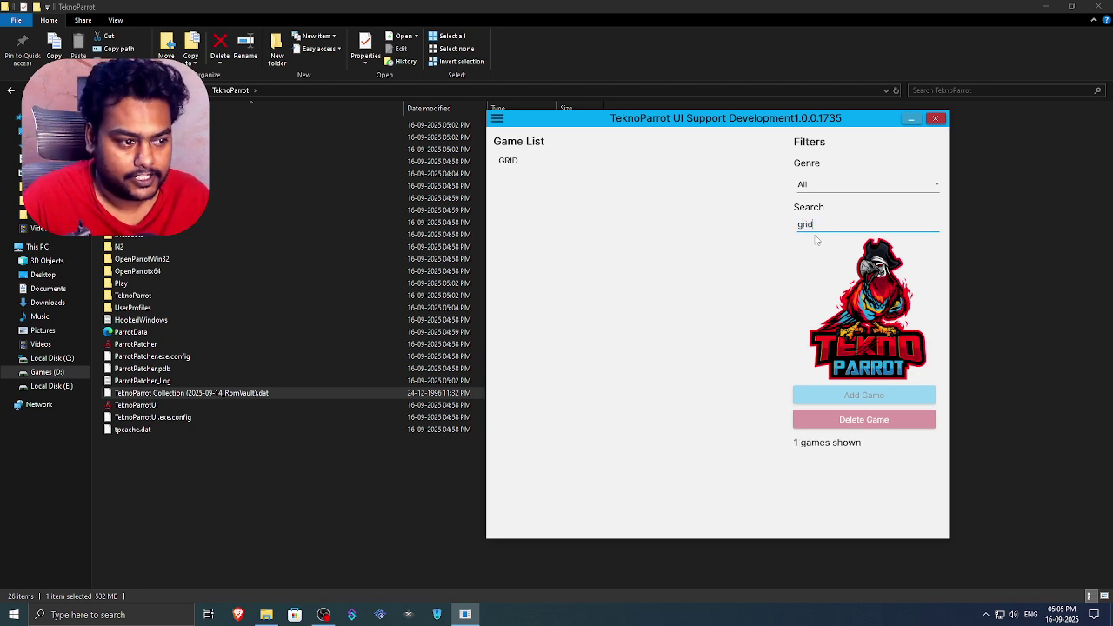
click(513, 166)
click(823, 399)
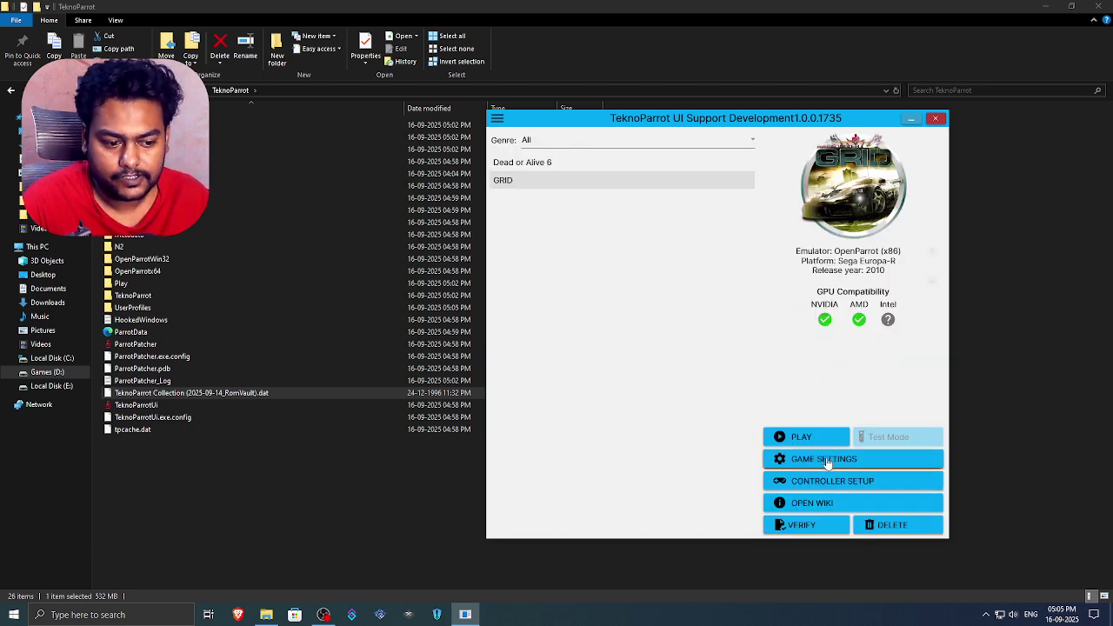
Step: In the game settings of GRID, set the Input API to XInput
click(831, 463)
click(780, 182)
click(752, 223)
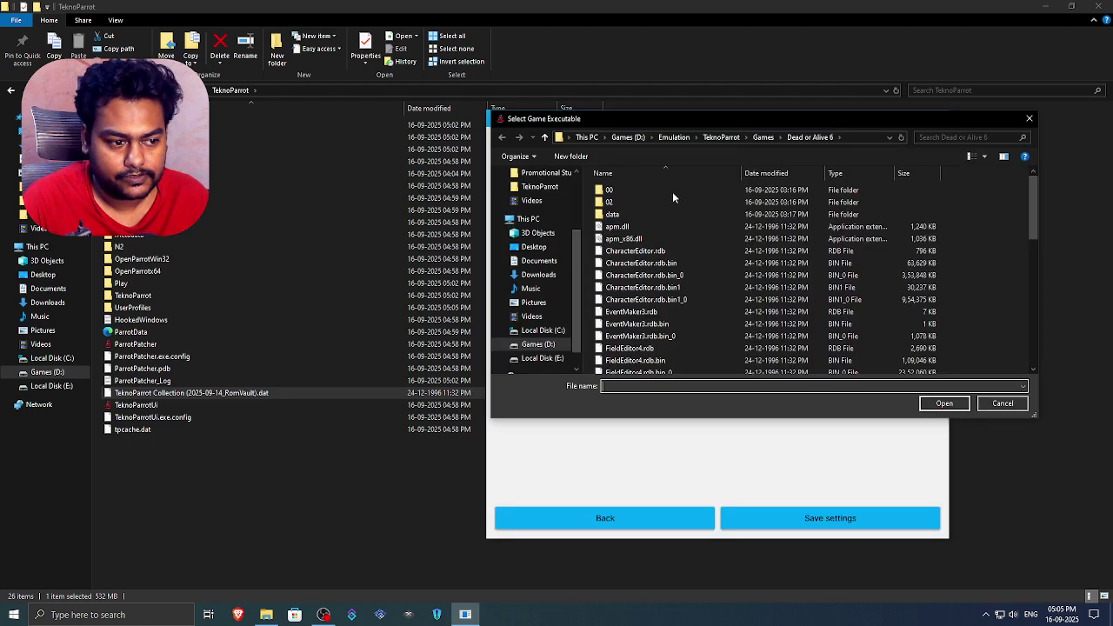
Step: Set GRID's executable to SystemLauncher.exe in the Racedriver Grid\Launcher folder and save the game settings
click(756, 138)
double_click(656, 203)
double_click(675, 191)
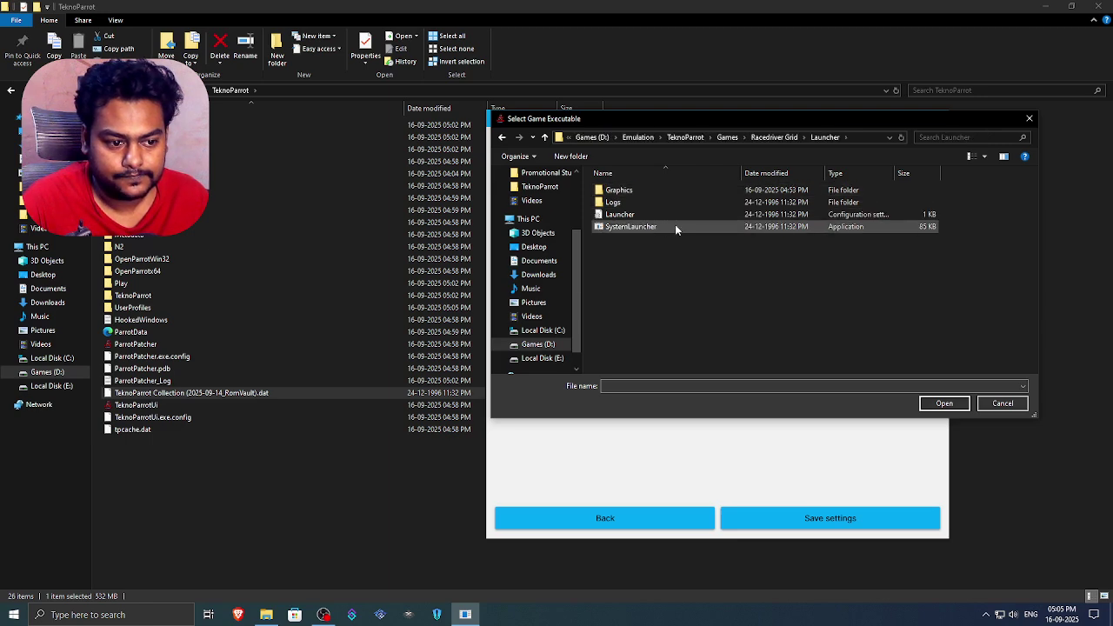
key(BackSpace)
double_click(664, 201)
key(BackSpace)
double_click(688, 193)
drag(741, 116, 727, 167)
double_click(643, 271)
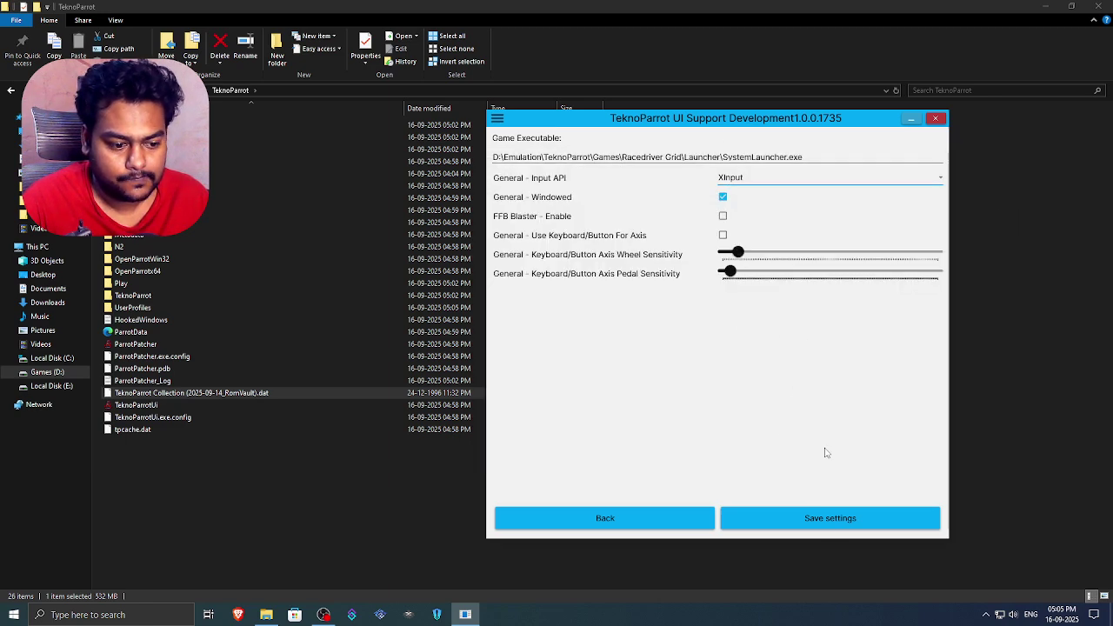
click(805, 521)
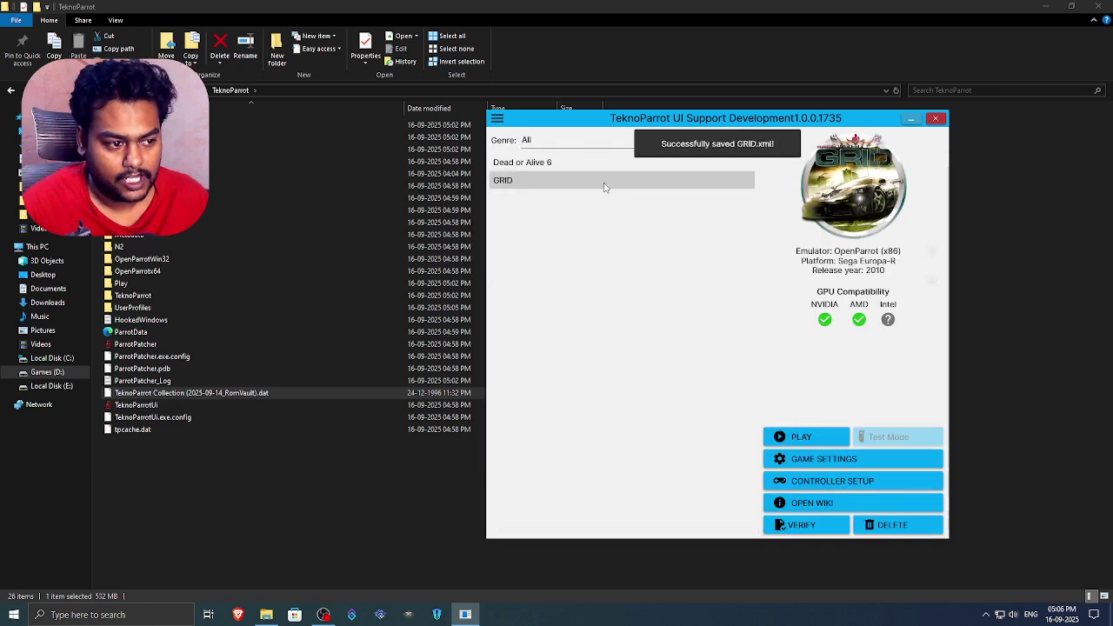
Step: In the controller setup of Dead or Alive 6, map Service to the gamepad's Back button and Start to Start
click(578, 162)
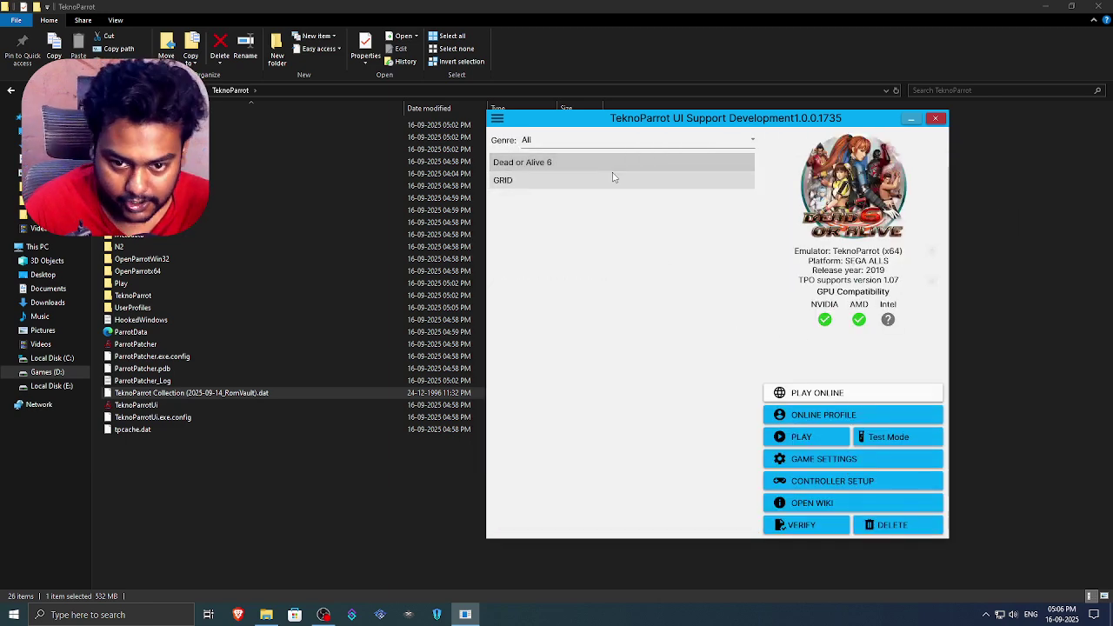
click(852, 483)
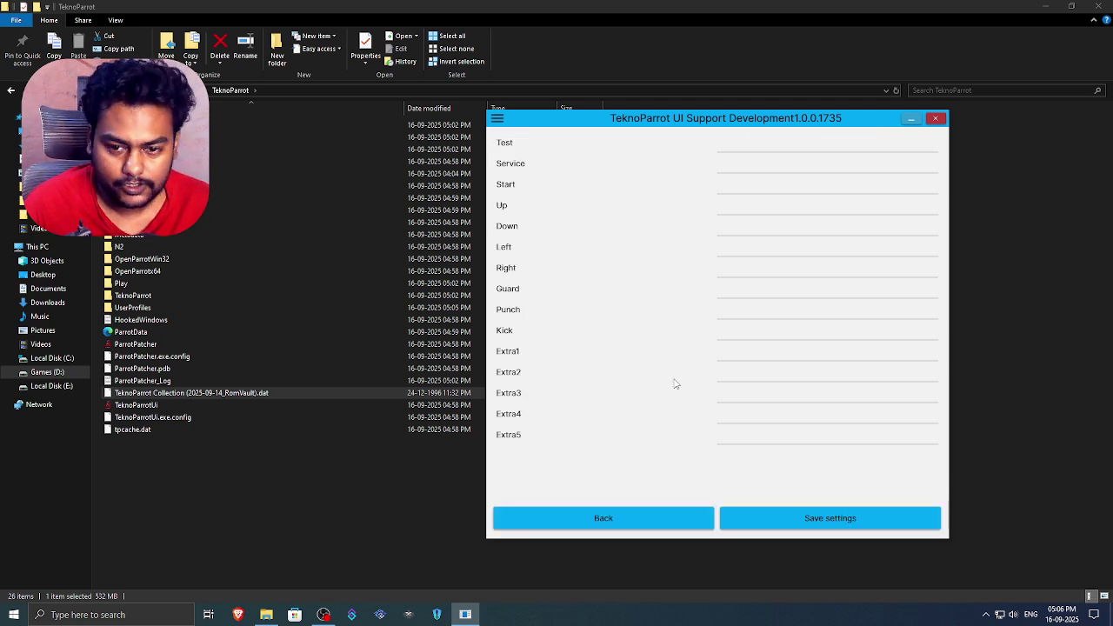
click(746, 170)
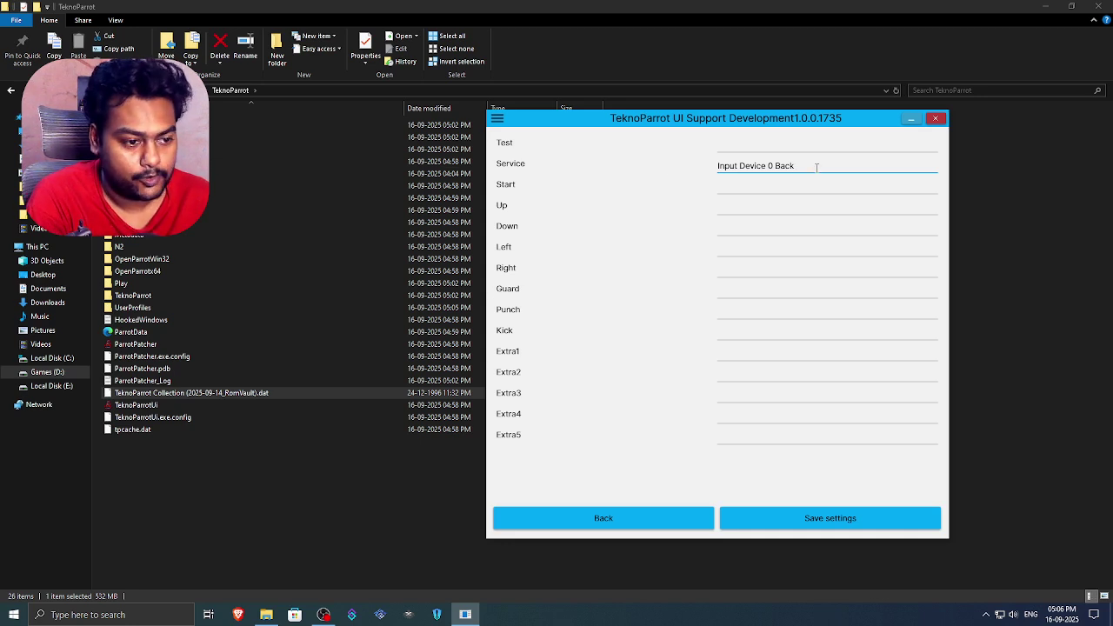
click(773, 185)
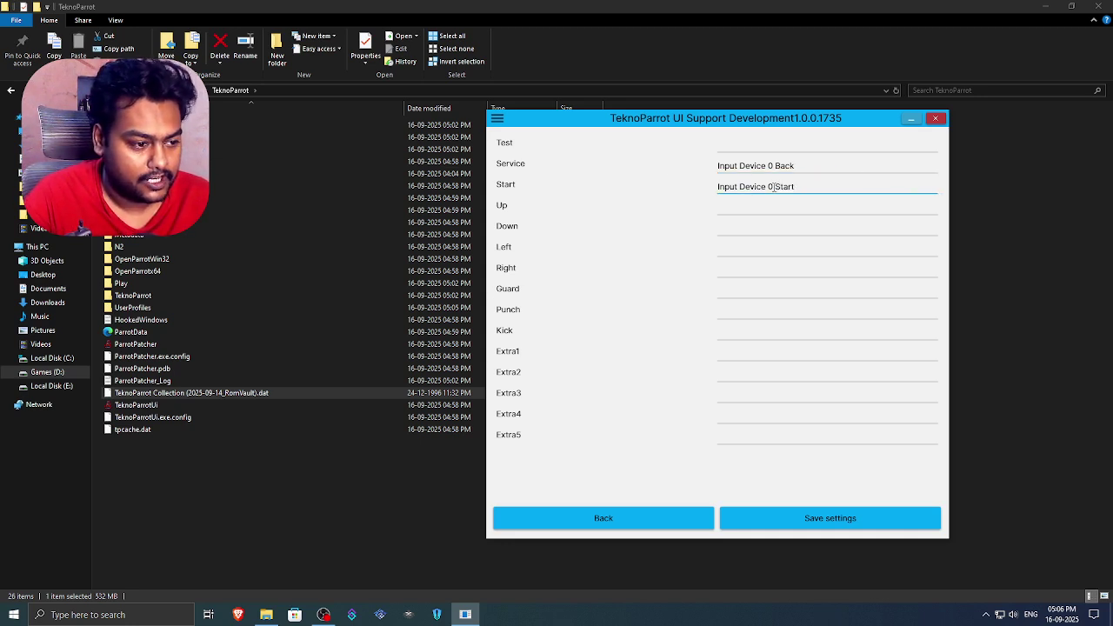
Step: Map Up, Down, Left and Right to the matching D-pad directions of the gamepad
click(745, 207)
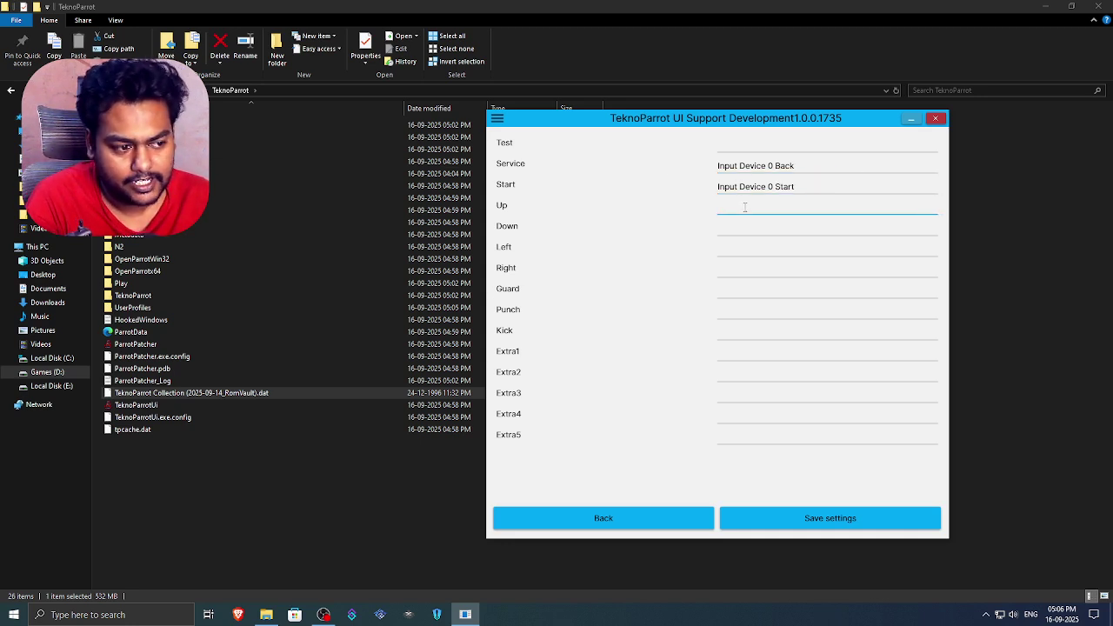
click(743, 228)
click(736, 248)
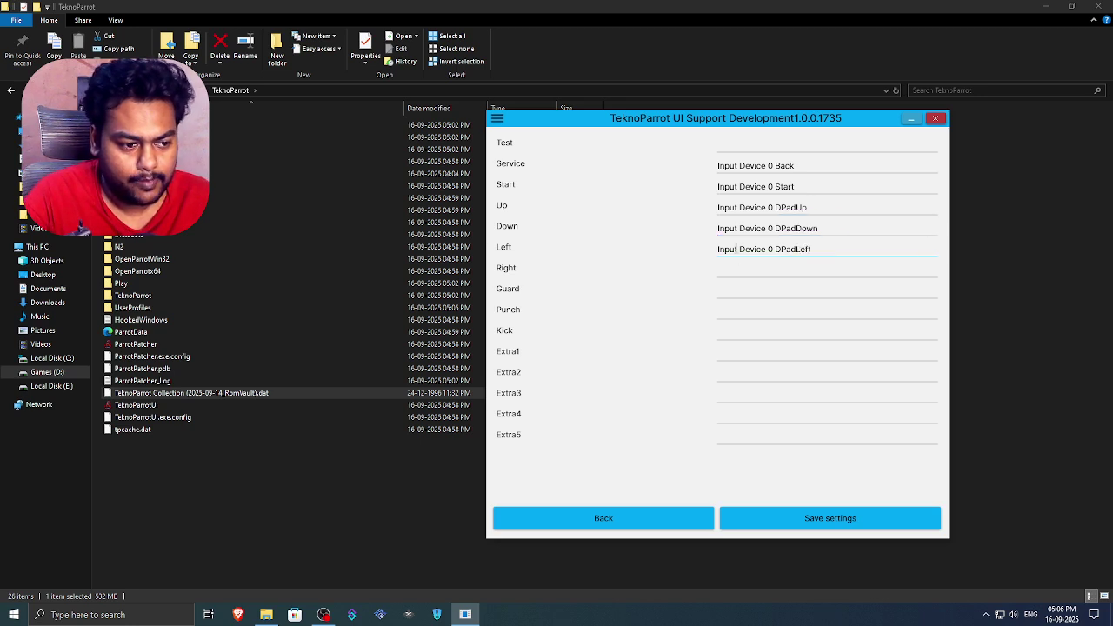
click(743, 269)
Step: Map Guard to RightShoulder, Punch to X and Kick to A on the gamepad
click(736, 296)
click(742, 312)
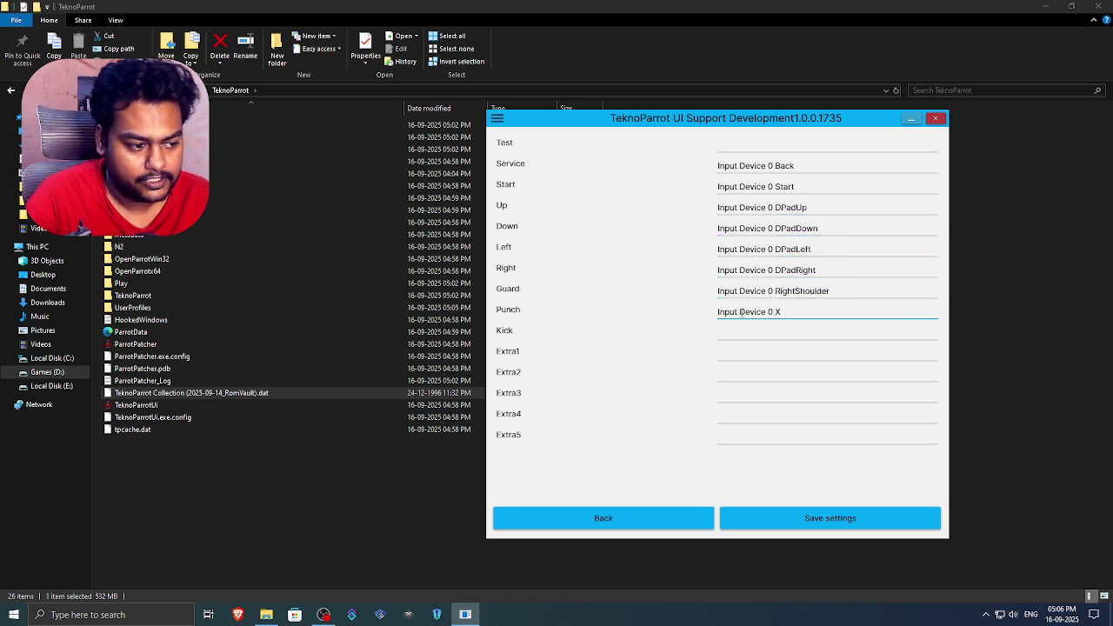
click(747, 330)
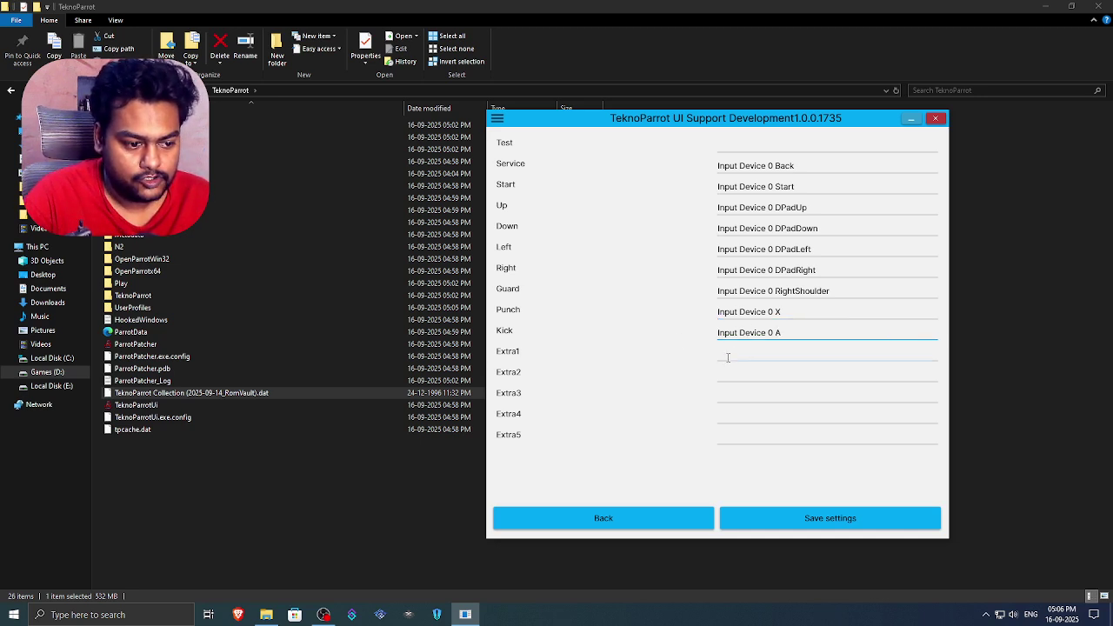
Step: Map Extra1 to Y, Extra2 to B, Extra3 to LeftShoulder and Extra4 to LeftTrigger, assign Extra5, and save the controller settings
click(735, 354)
click(735, 379)
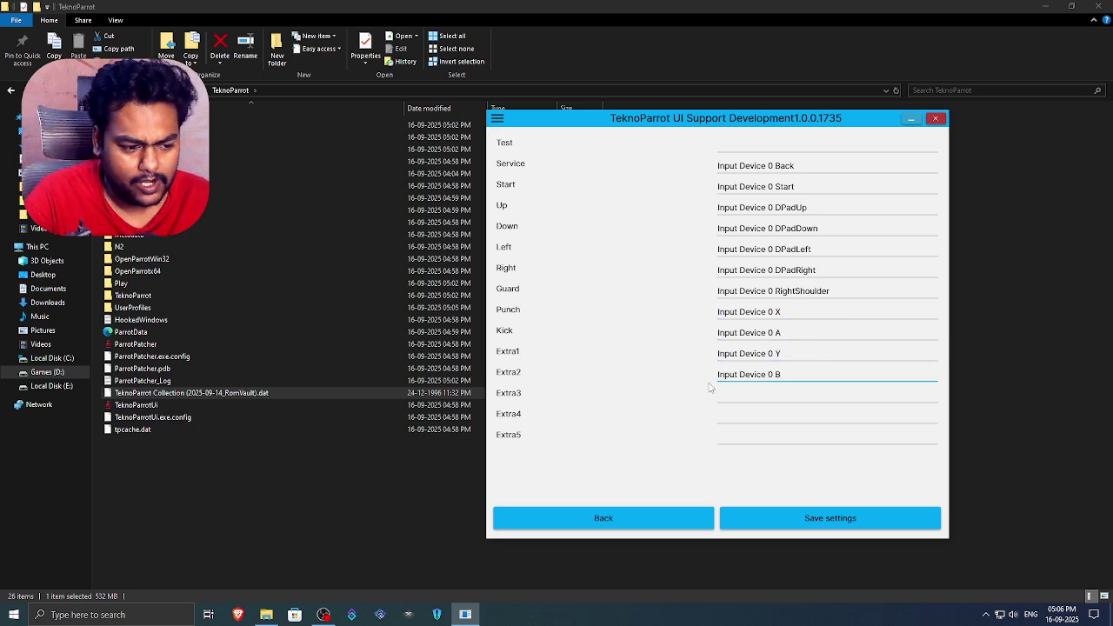
click(751, 399)
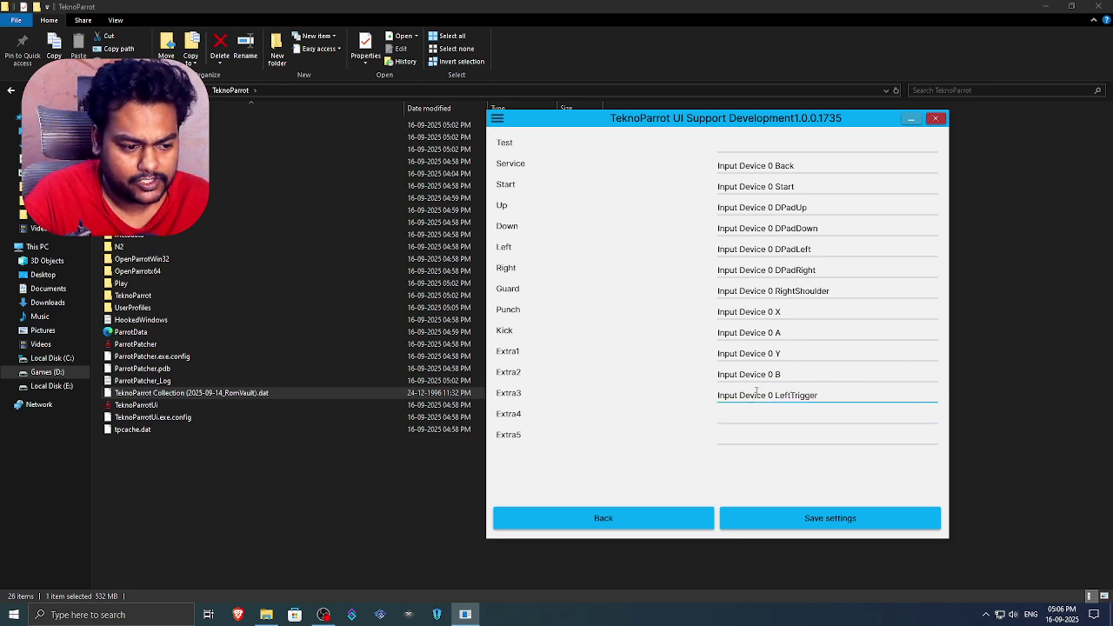
click(745, 413)
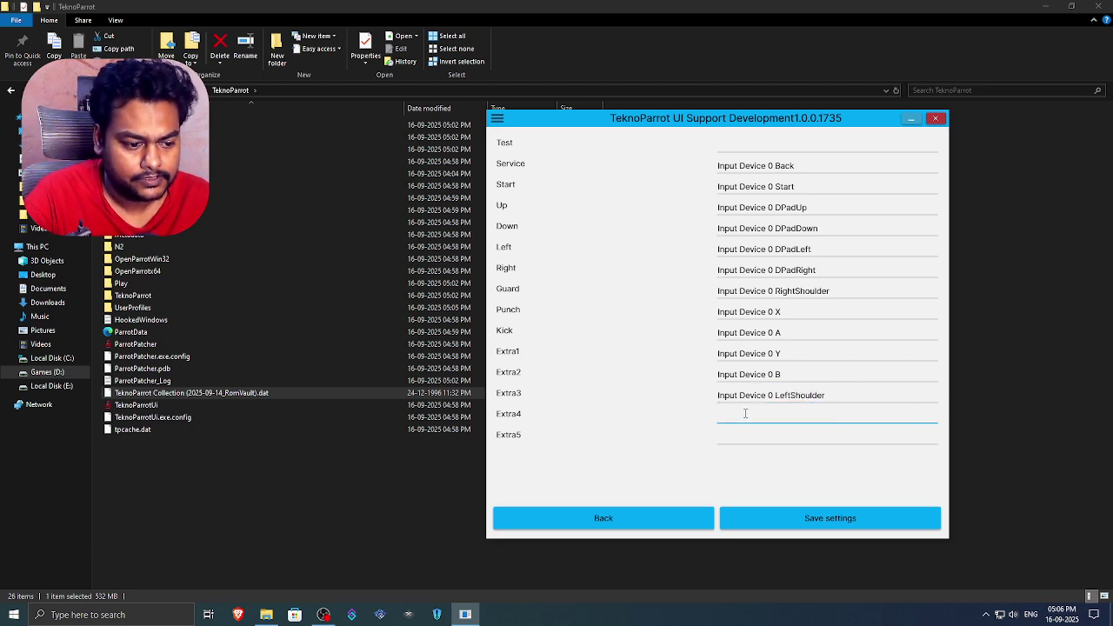
click(750, 434)
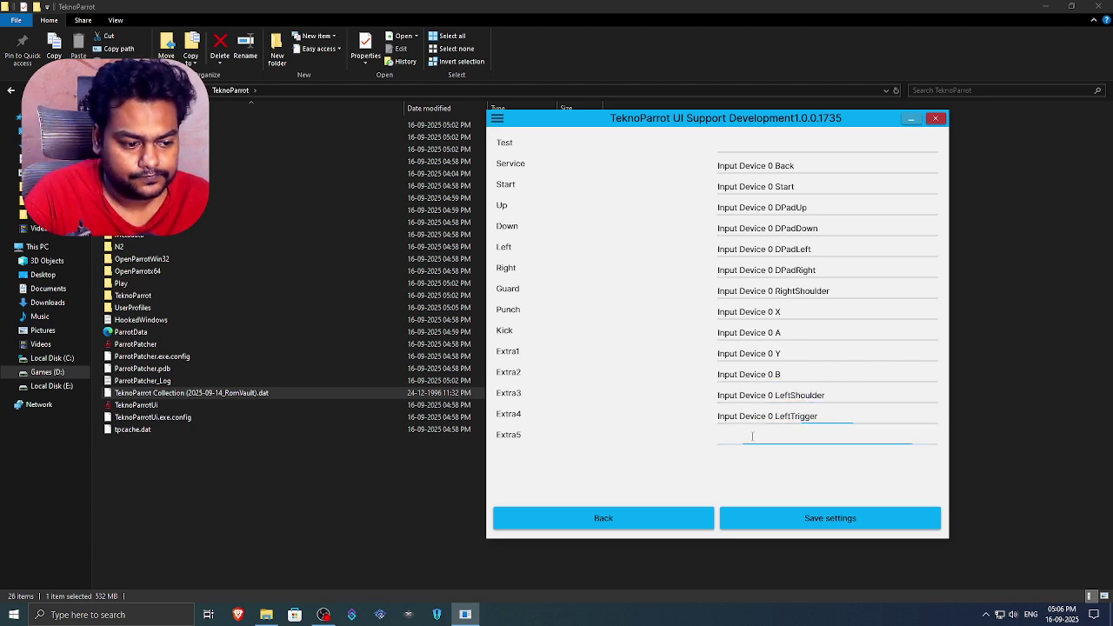
click(860, 518)
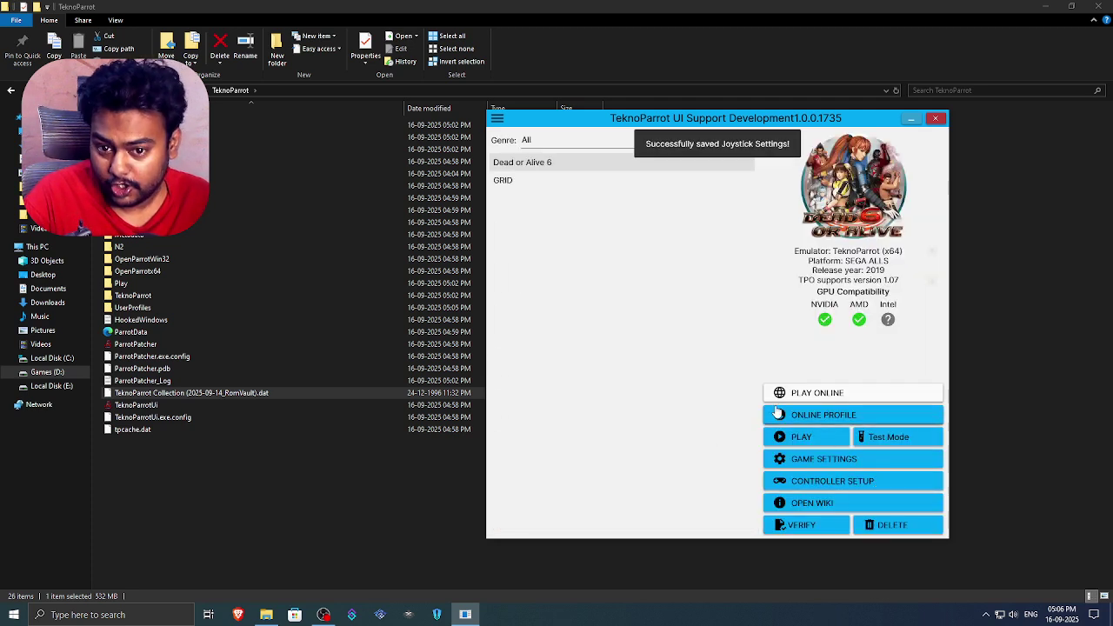
Step: Try running Dead or Alive 6 with the loader console moved aside, and force quit the game
click(561, 165)
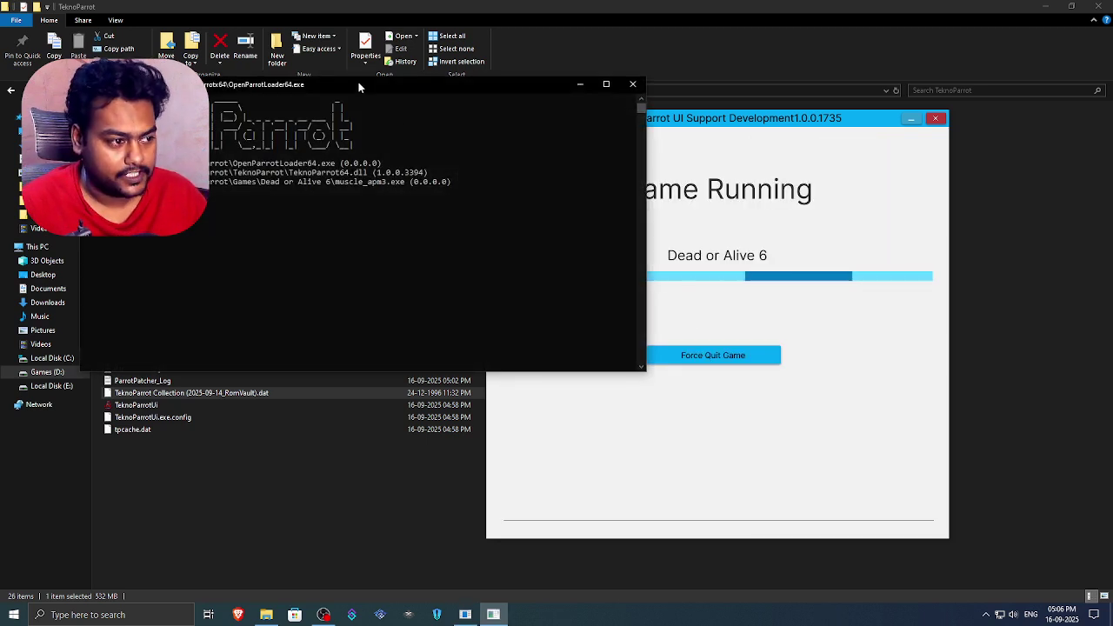
drag(360, 83, 808, 156)
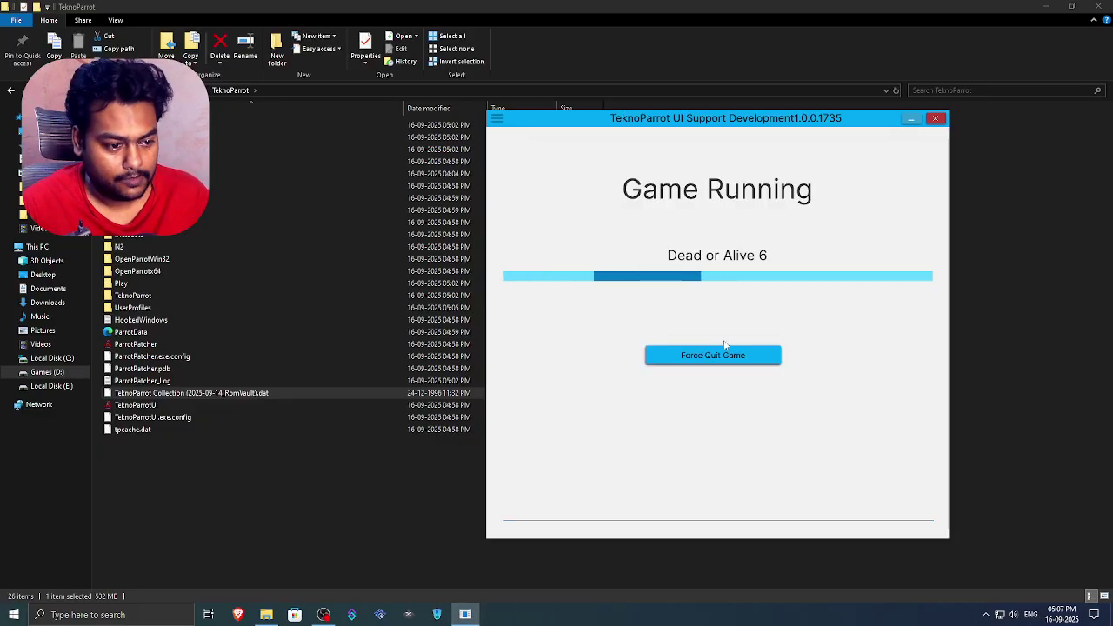
click(714, 356)
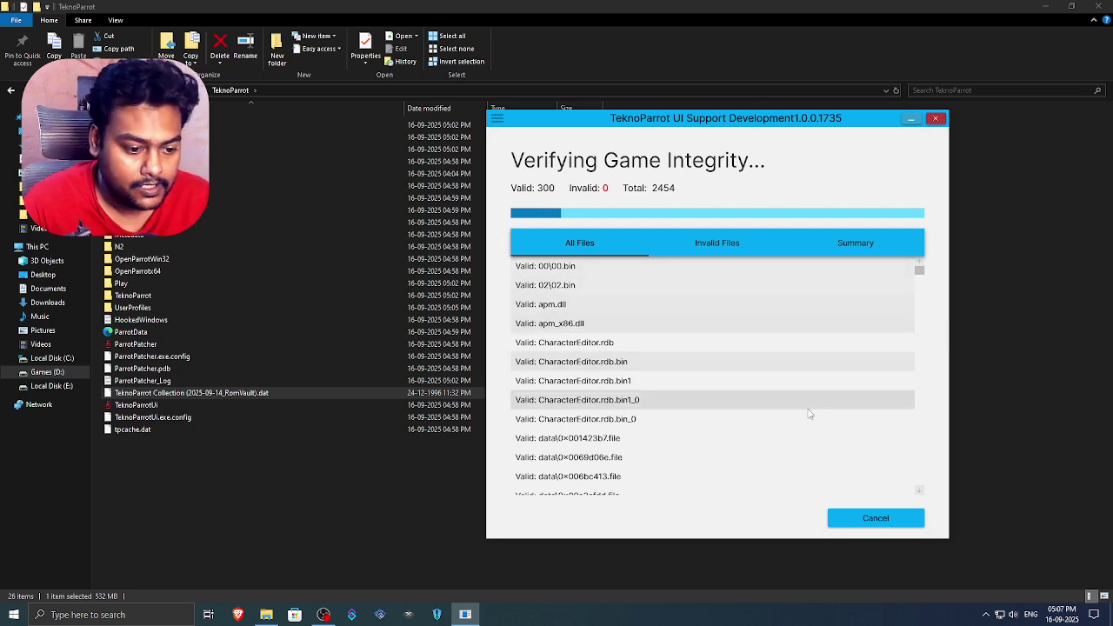
Step: Cancel the integrity verification of Dead or Alive 6 and return to the game library
click(861, 518)
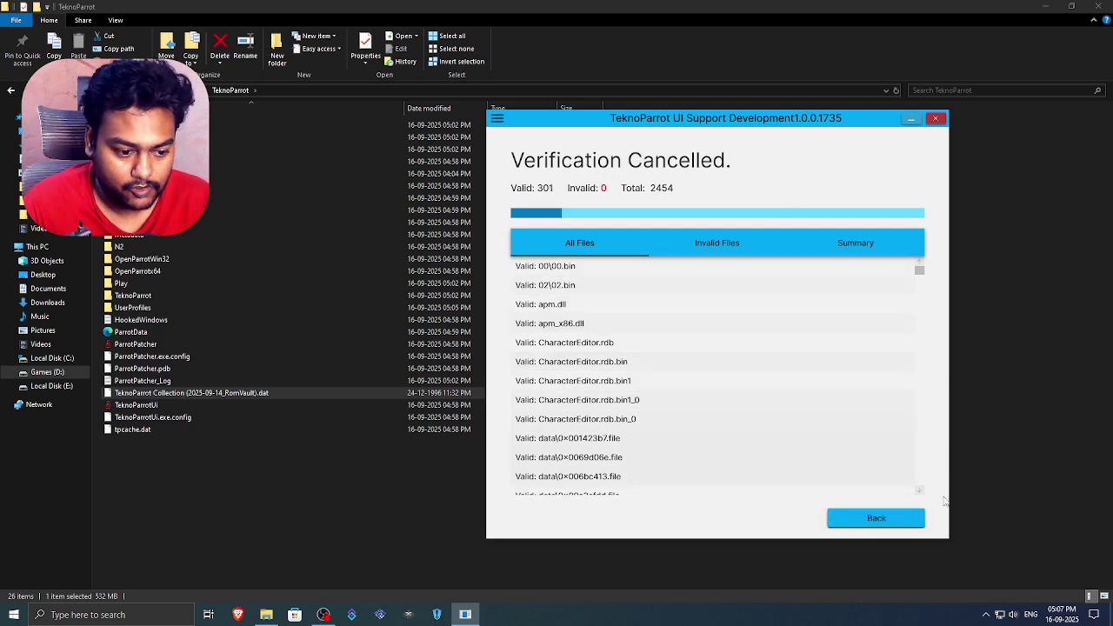
click(875, 518)
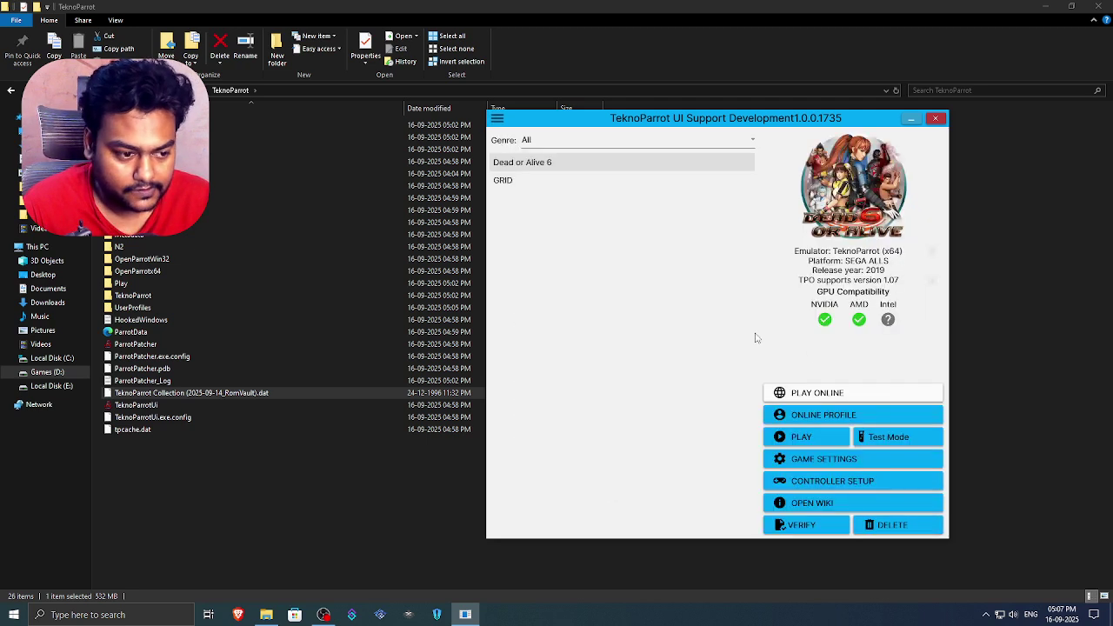
Step: Change the Input API of Dead or Alive 6 to DirectInput and save the game settings
click(808, 483)
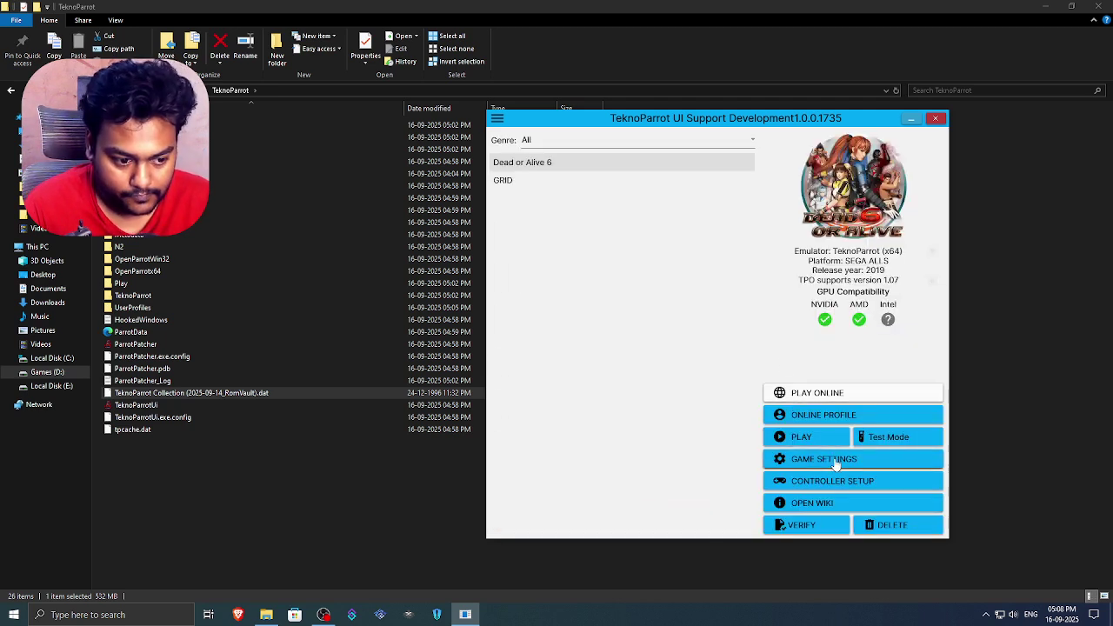
click(775, 456)
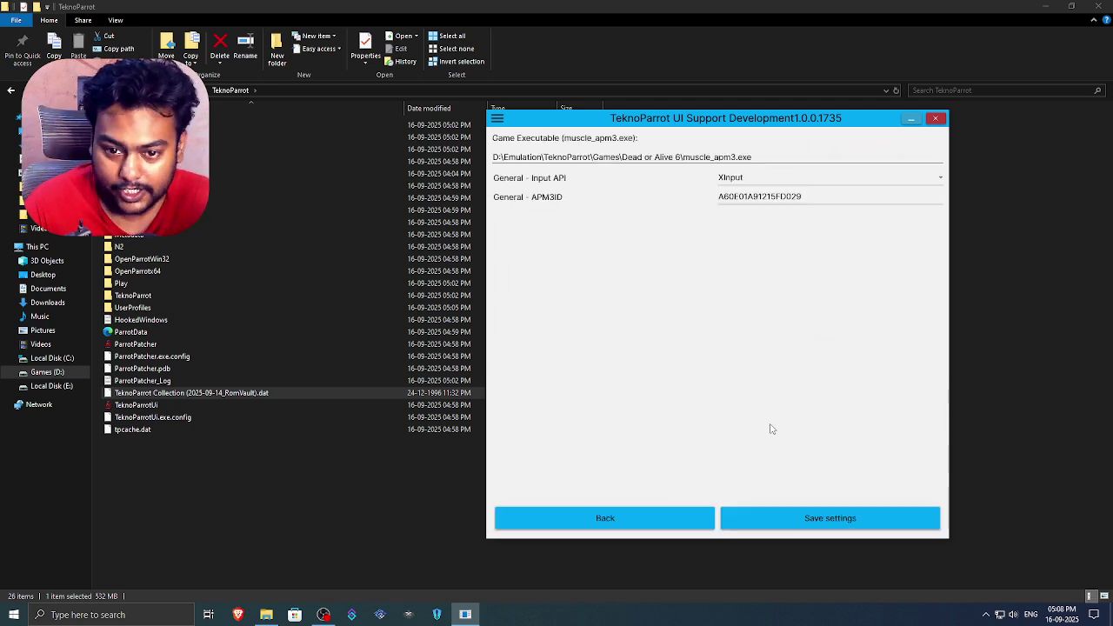
click(769, 180)
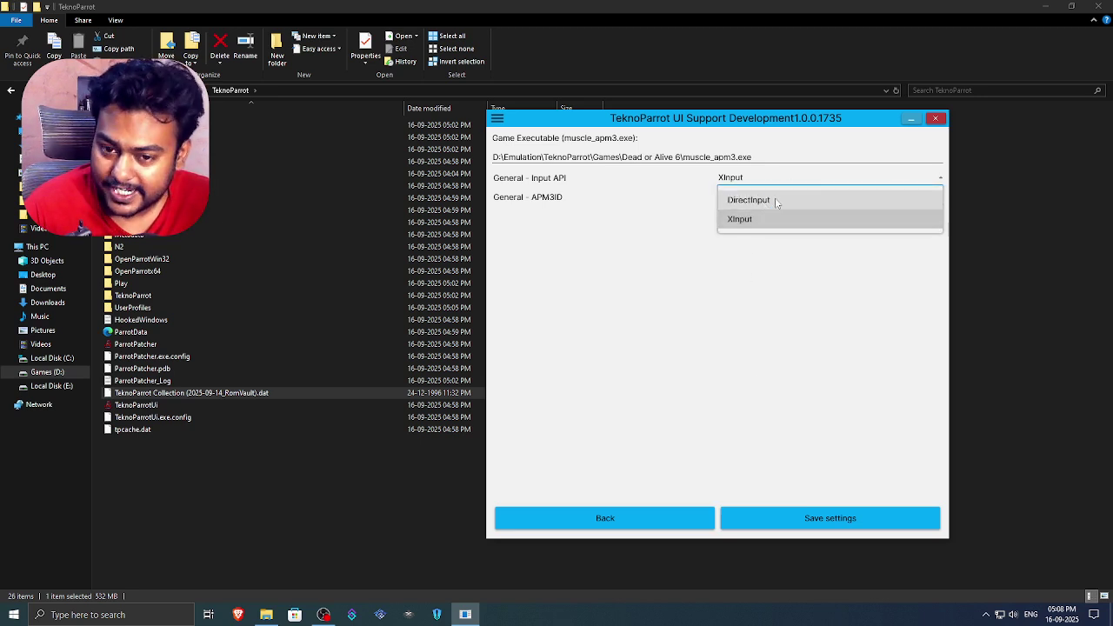
click(757, 201)
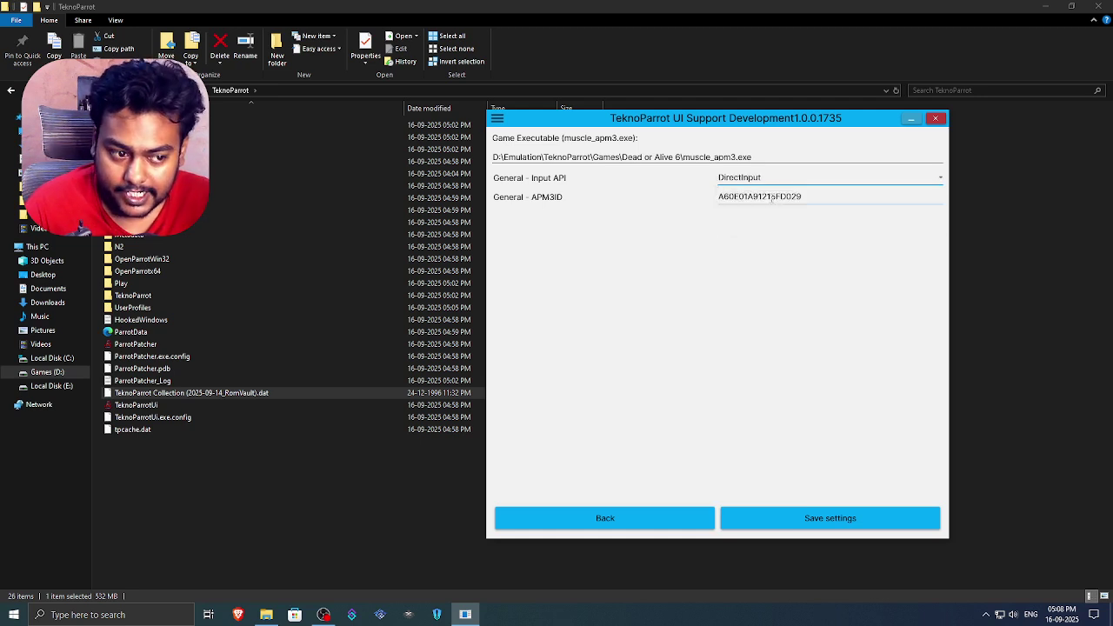
click(843, 519)
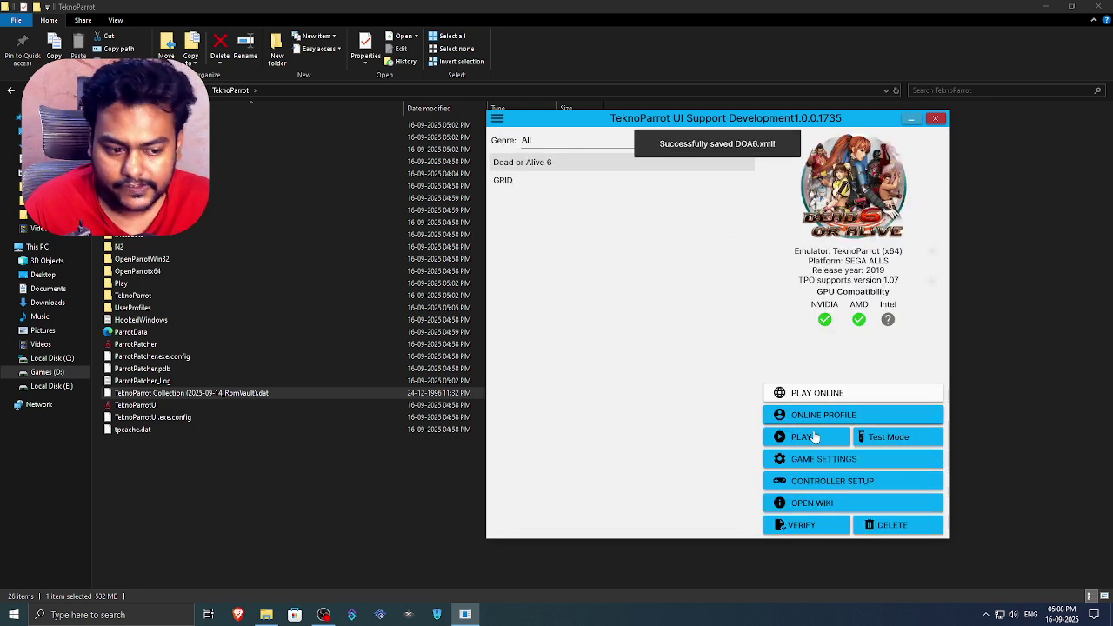
Step: In the controller setup, map Service to gamepad Buttons6, Start to Buttons7, and Up, Down, Left and Right to the matching PointOfViewControllers0 directions
click(827, 484)
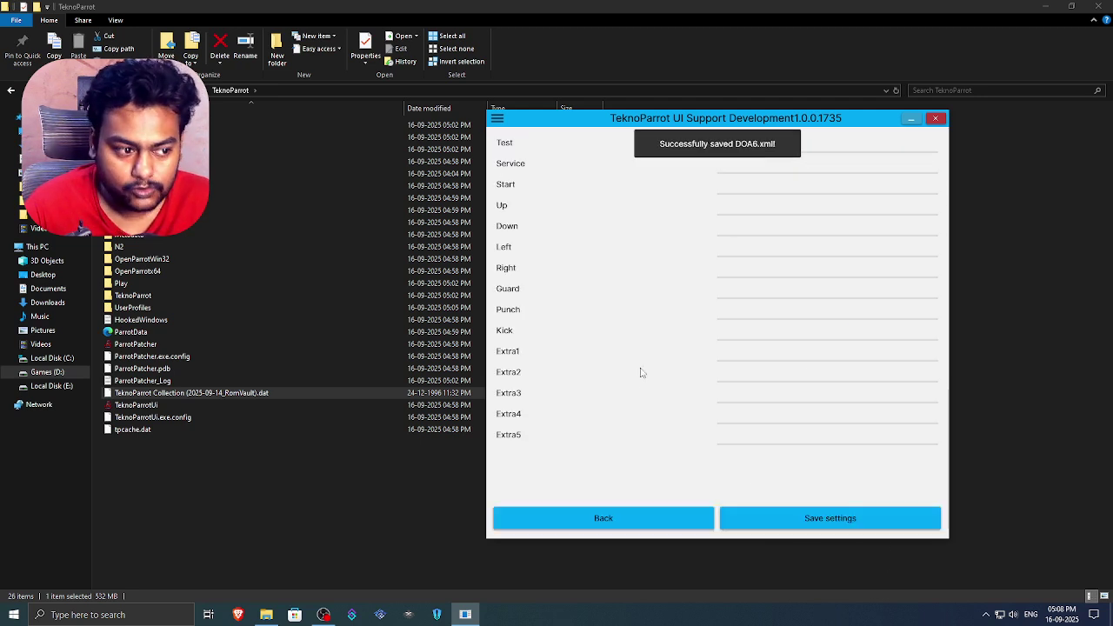
click(733, 170)
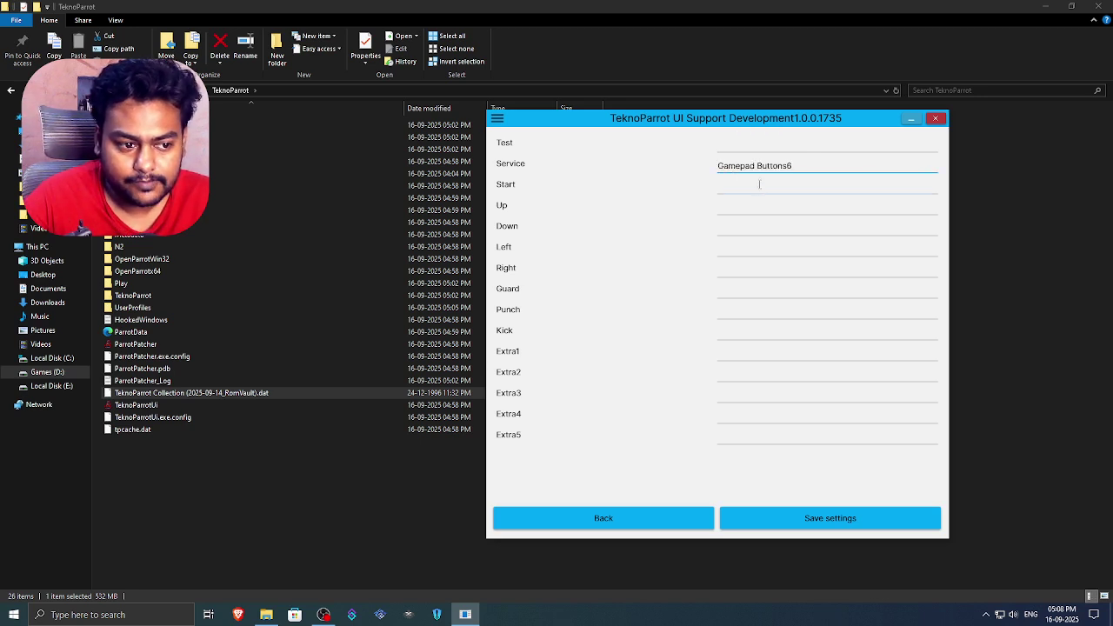
click(759, 184)
click(734, 212)
click(740, 228)
click(744, 260)
click(745, 269)
Step: Map Guard to gamepad Buttons5, Punch to Buttons2 and Kick to Buttons0
click(752, 294)
click(744, 312)
click(758, 335)
Step: Map Extra1 to Buttons3, Extra2 to Buttons1, Extra3 to Buttons4, Extra4 to Z + and Extra5 to Z -, and save the controller settings
click(739, 355)
click(737, 376)
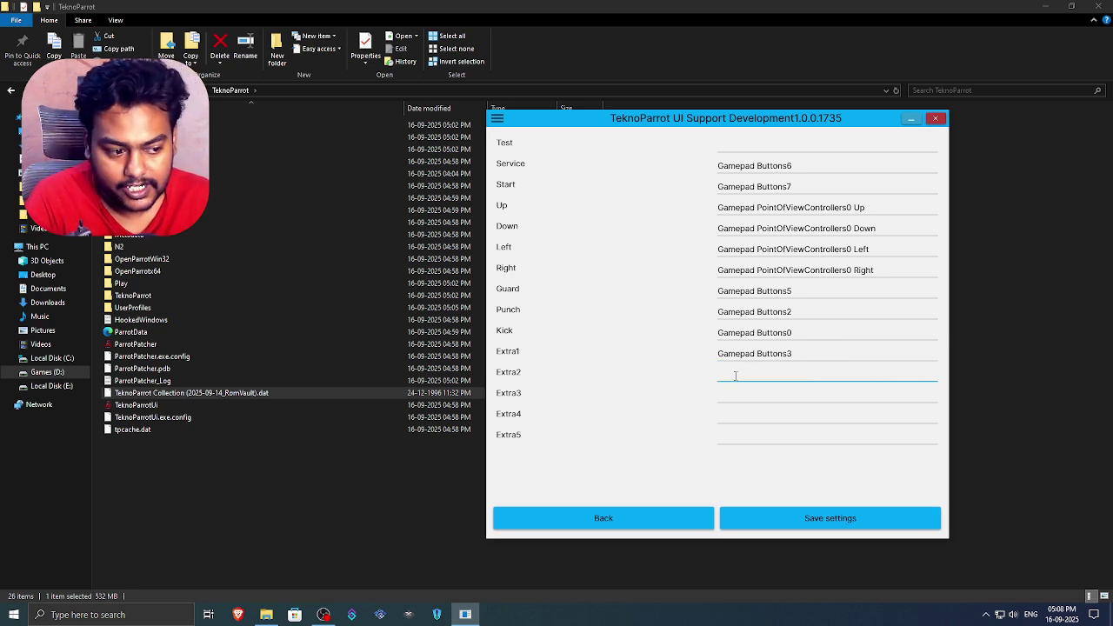
click(746, 397)
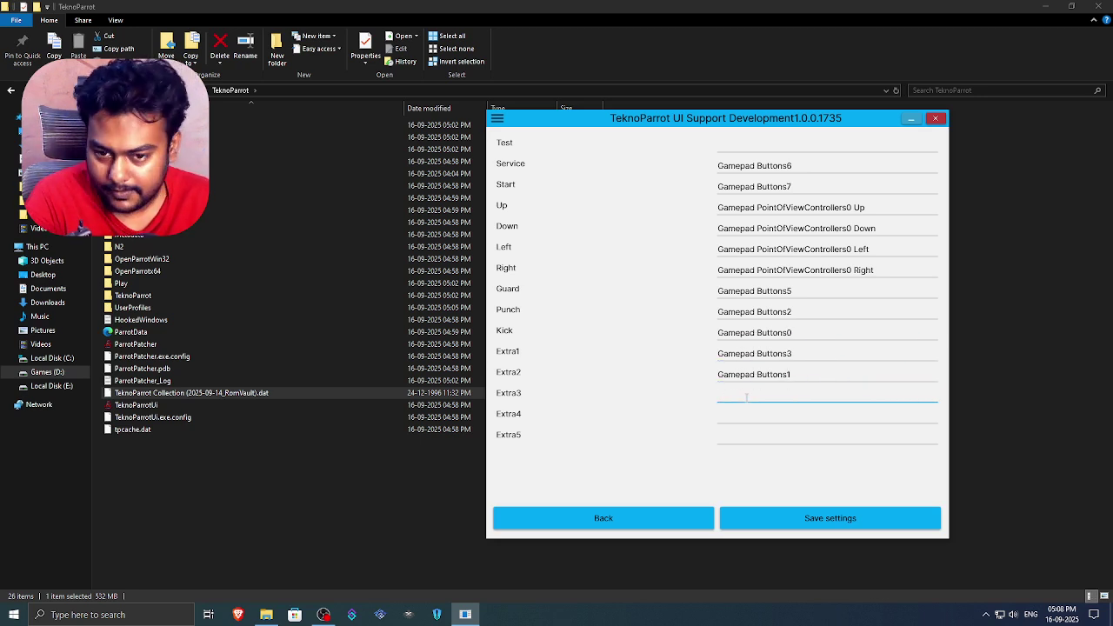
click(760, 415)
click(763, 435)
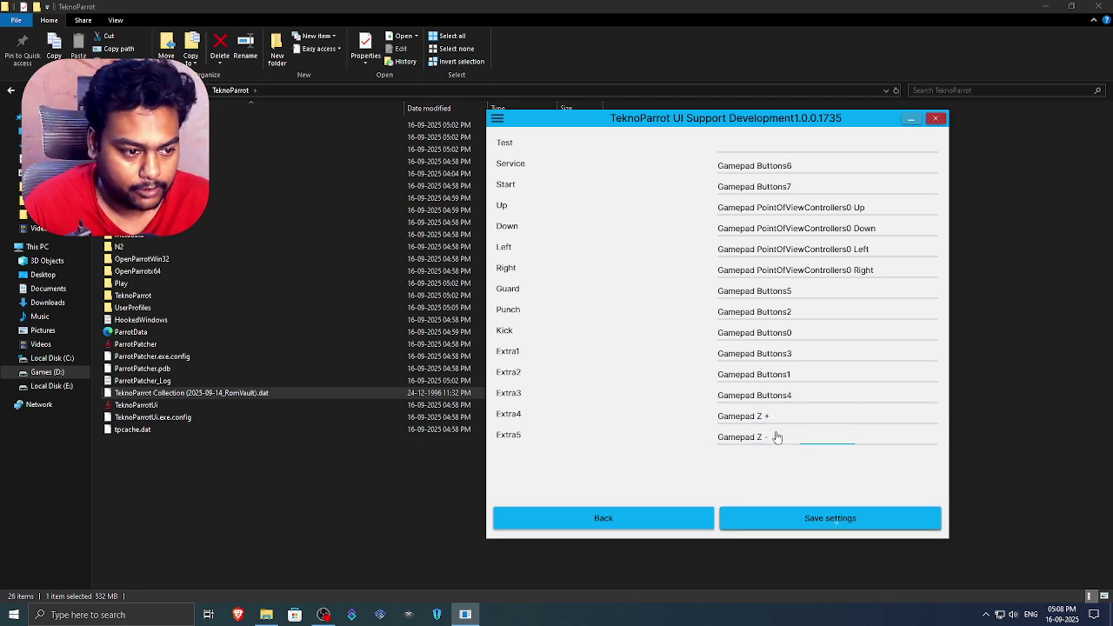
click(808, 518)
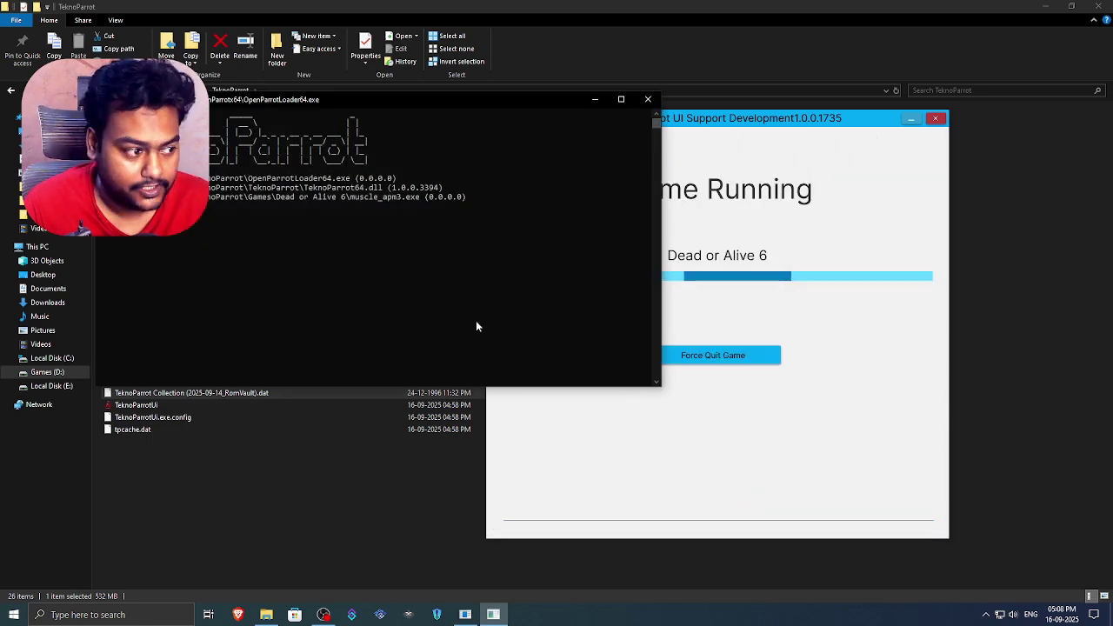
Step: Run Dead or Alive 6 with the loader console moved aside and enter the solo play mode (ソロプレイ)
drag(372, 99, 731, 161)
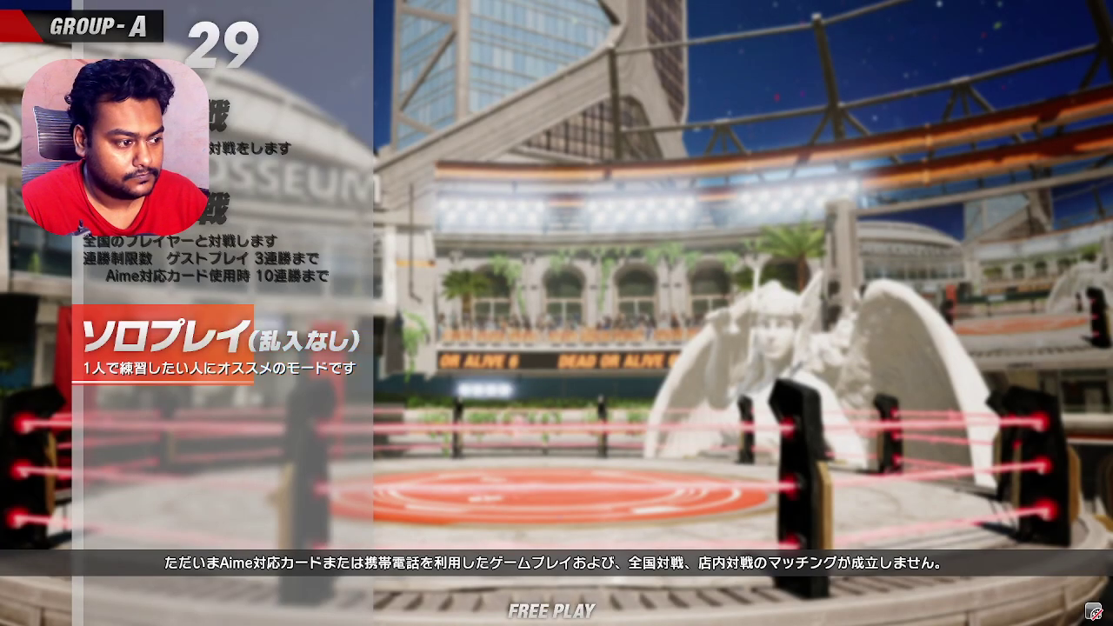
key(Return)
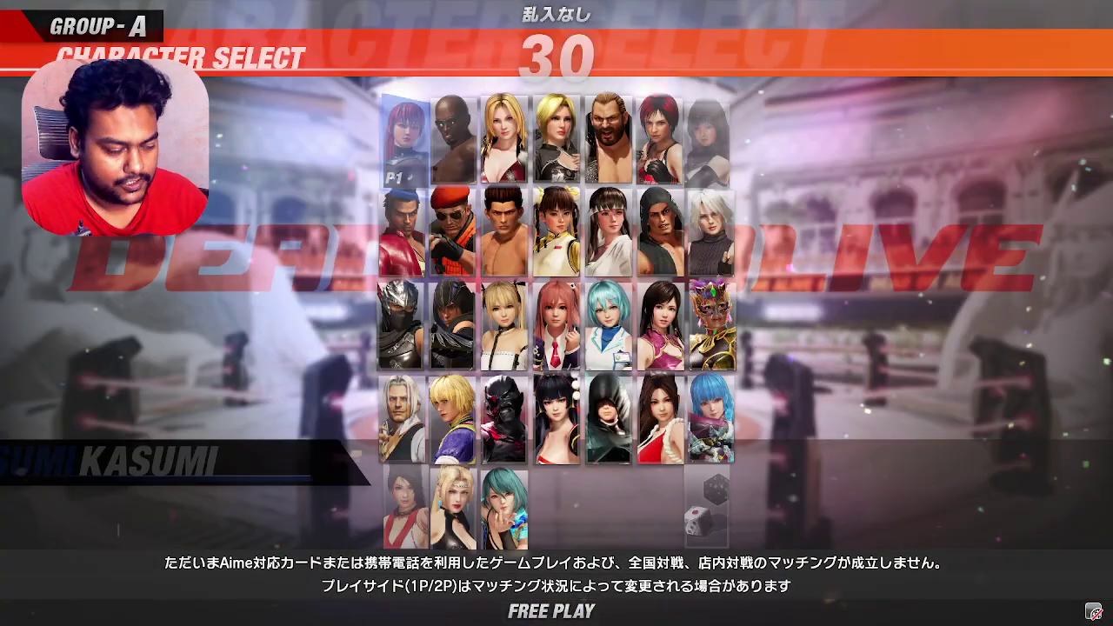
Step: Choose Hayabusa as the fighter and accept his preselected costume and accessories
key(Right)
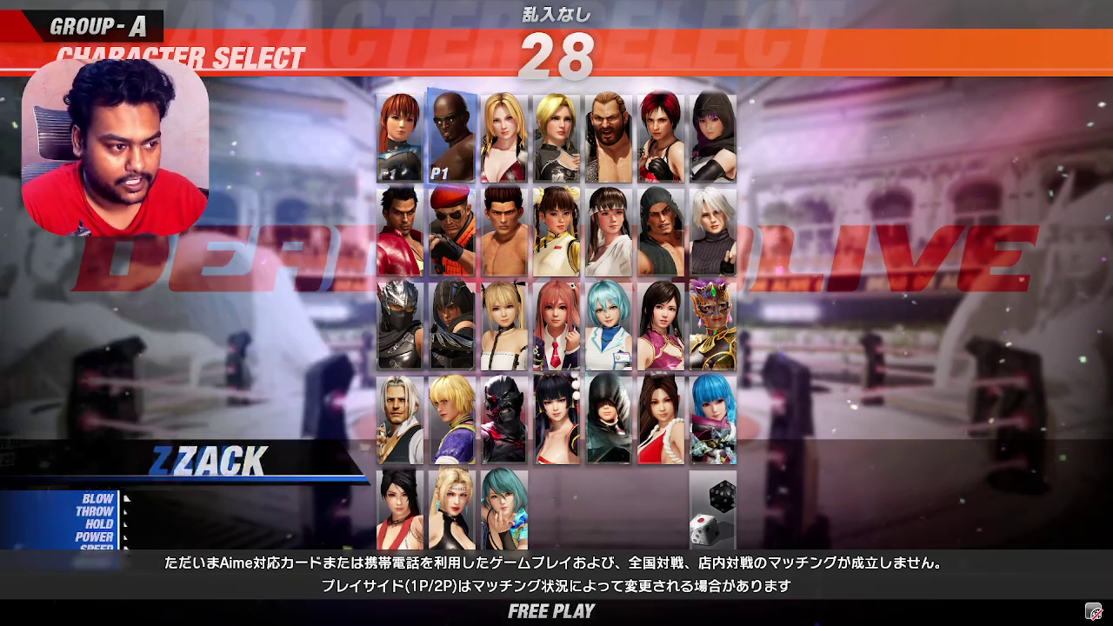
key(Left)
key(Left)
key(Left)
key(Left)
key(Left)
key(Left)
key(Left)
key(Left)
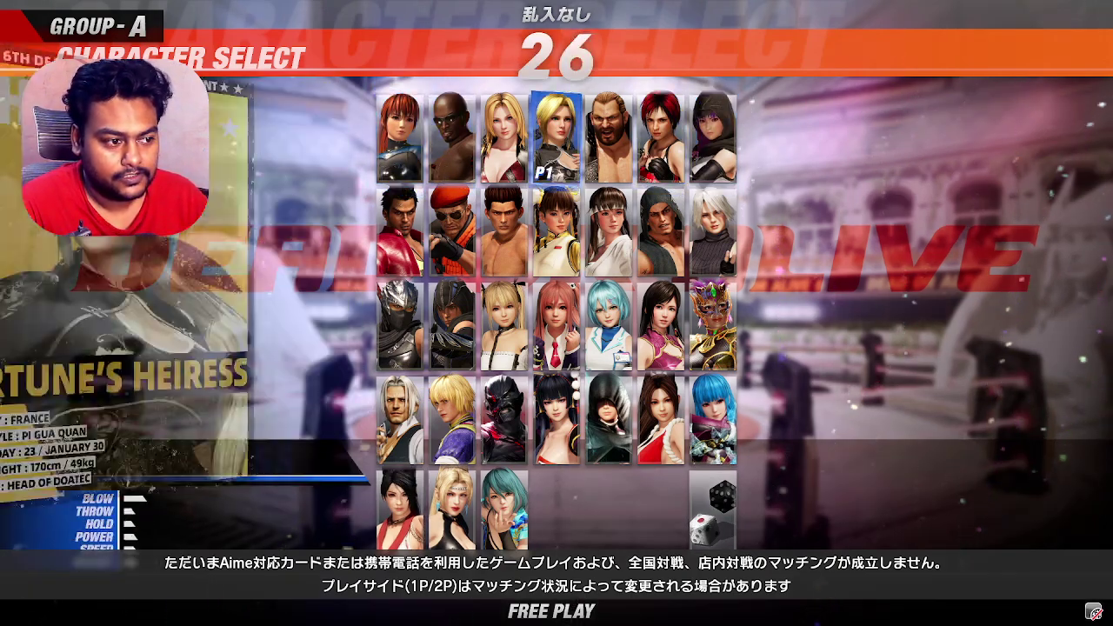
key(Down)
key(Down)
key(Down)
key(Up)
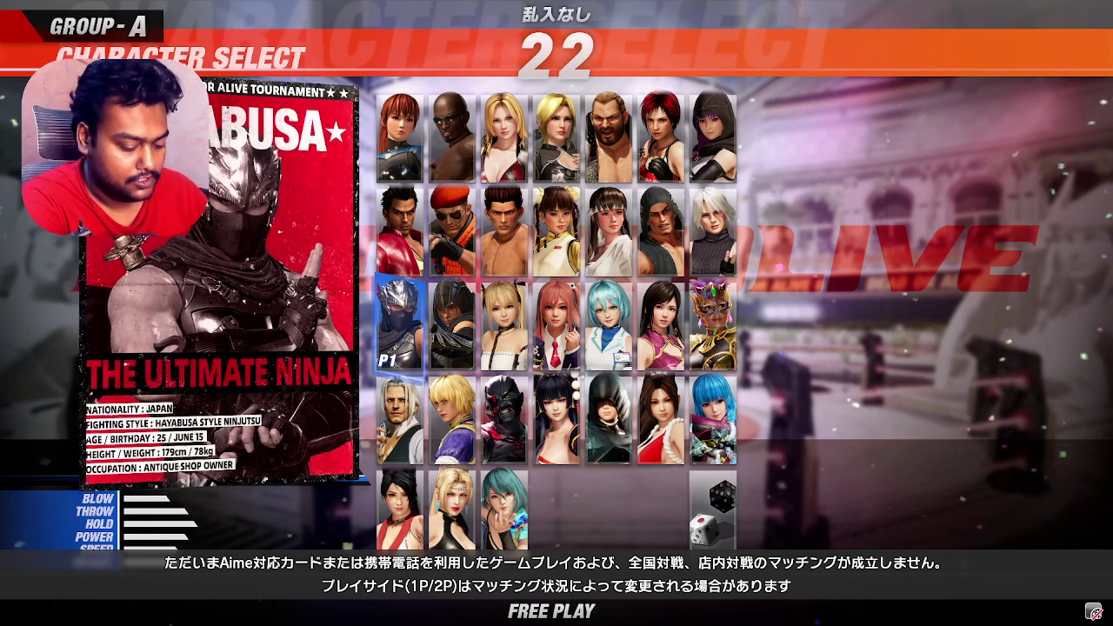
key(Return)
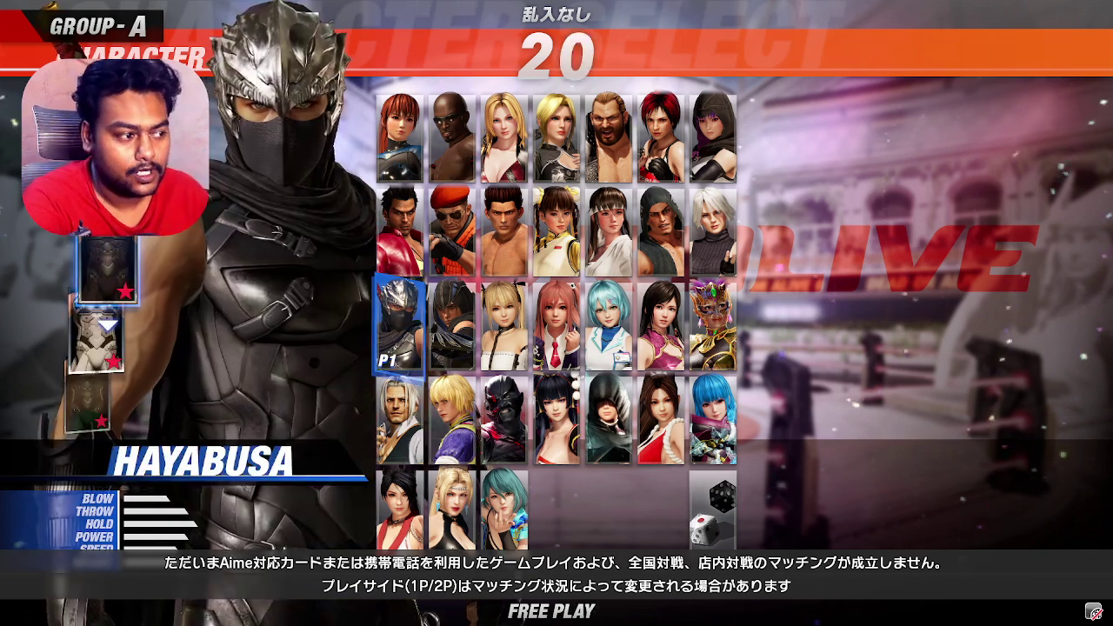
key(Return)
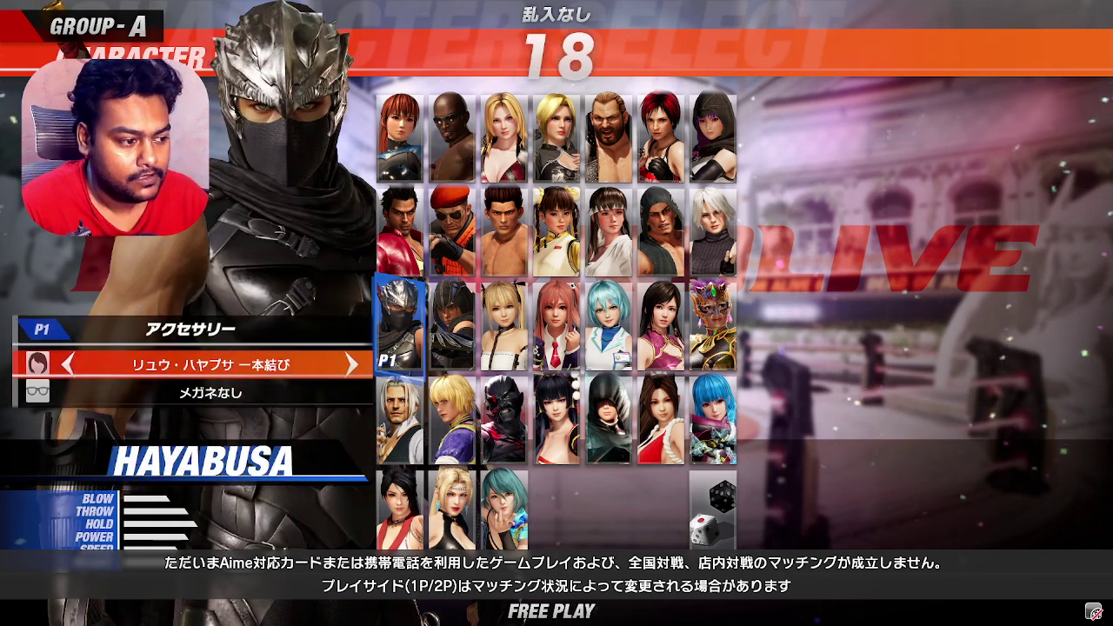
key(Return)
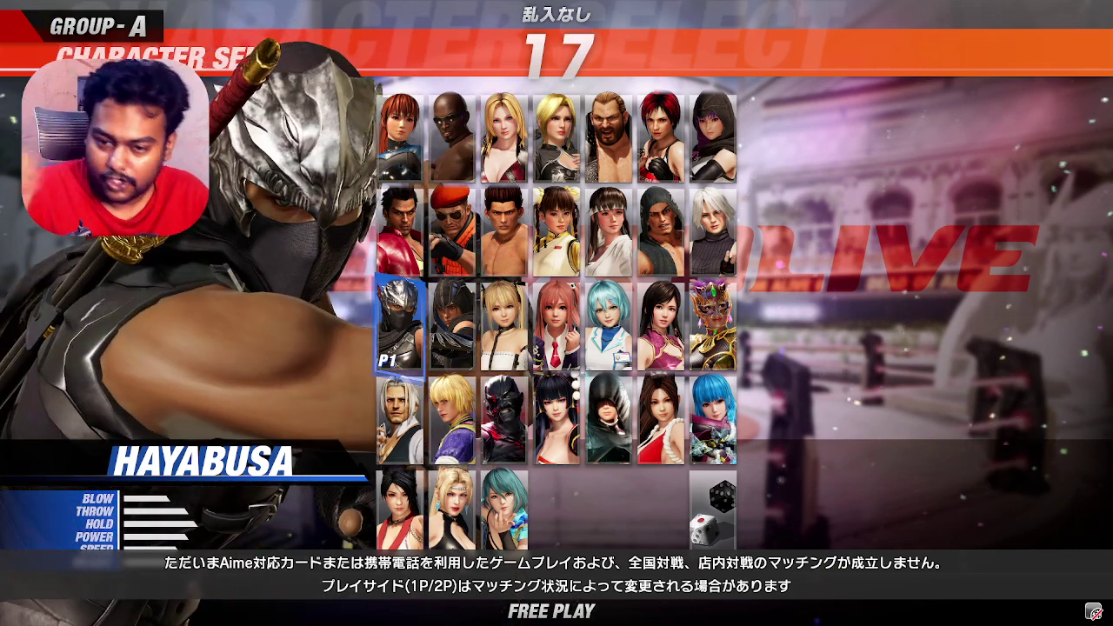